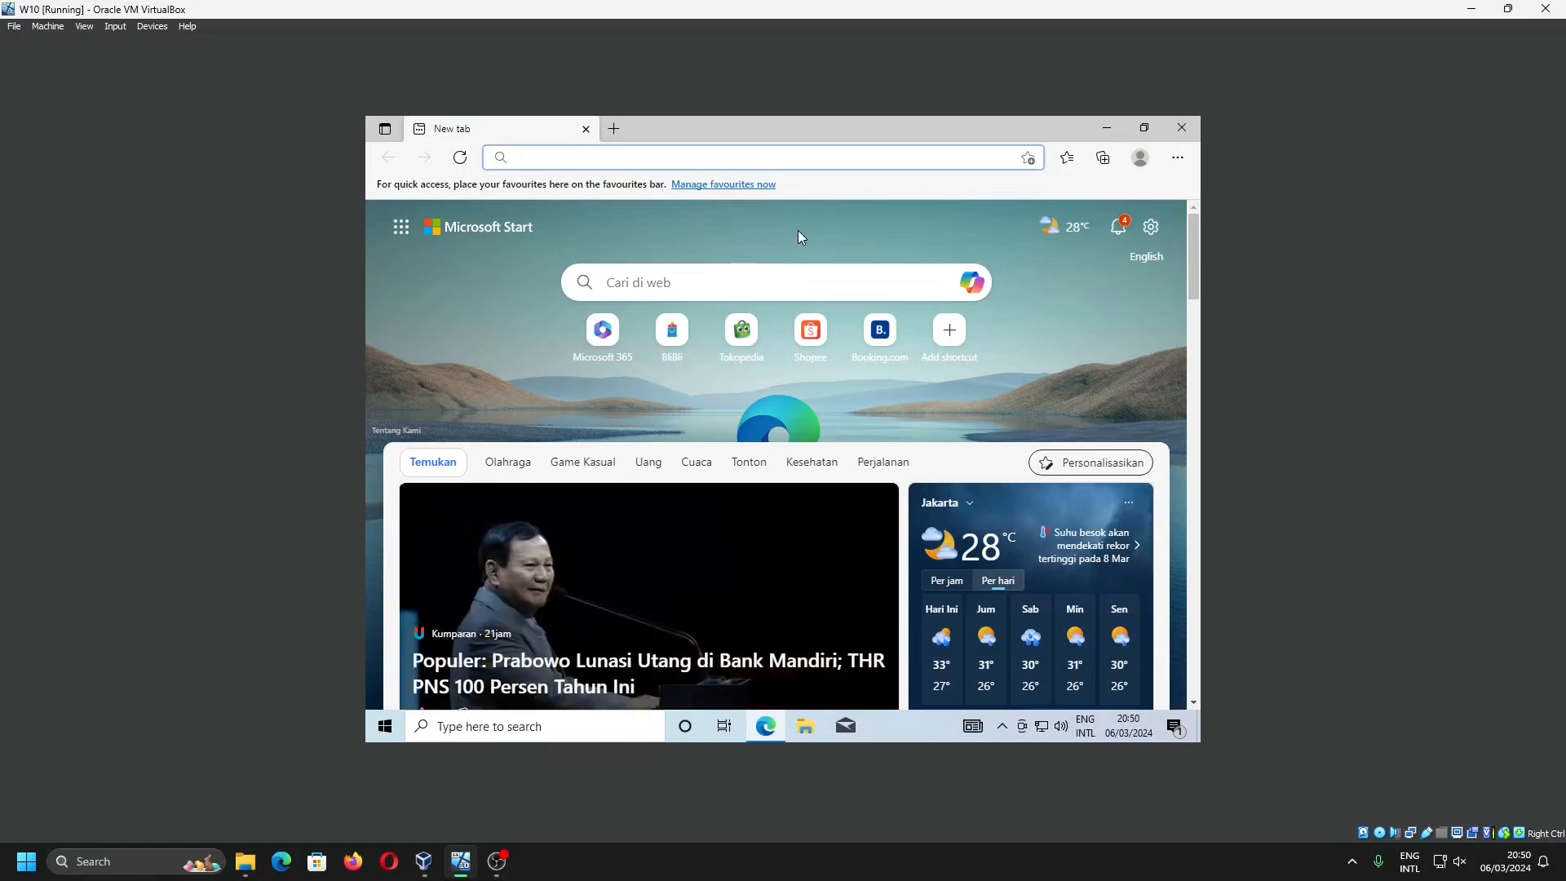
# - Search the web for "backup file with notepad" and look through the results
pyautogui.write('backu')
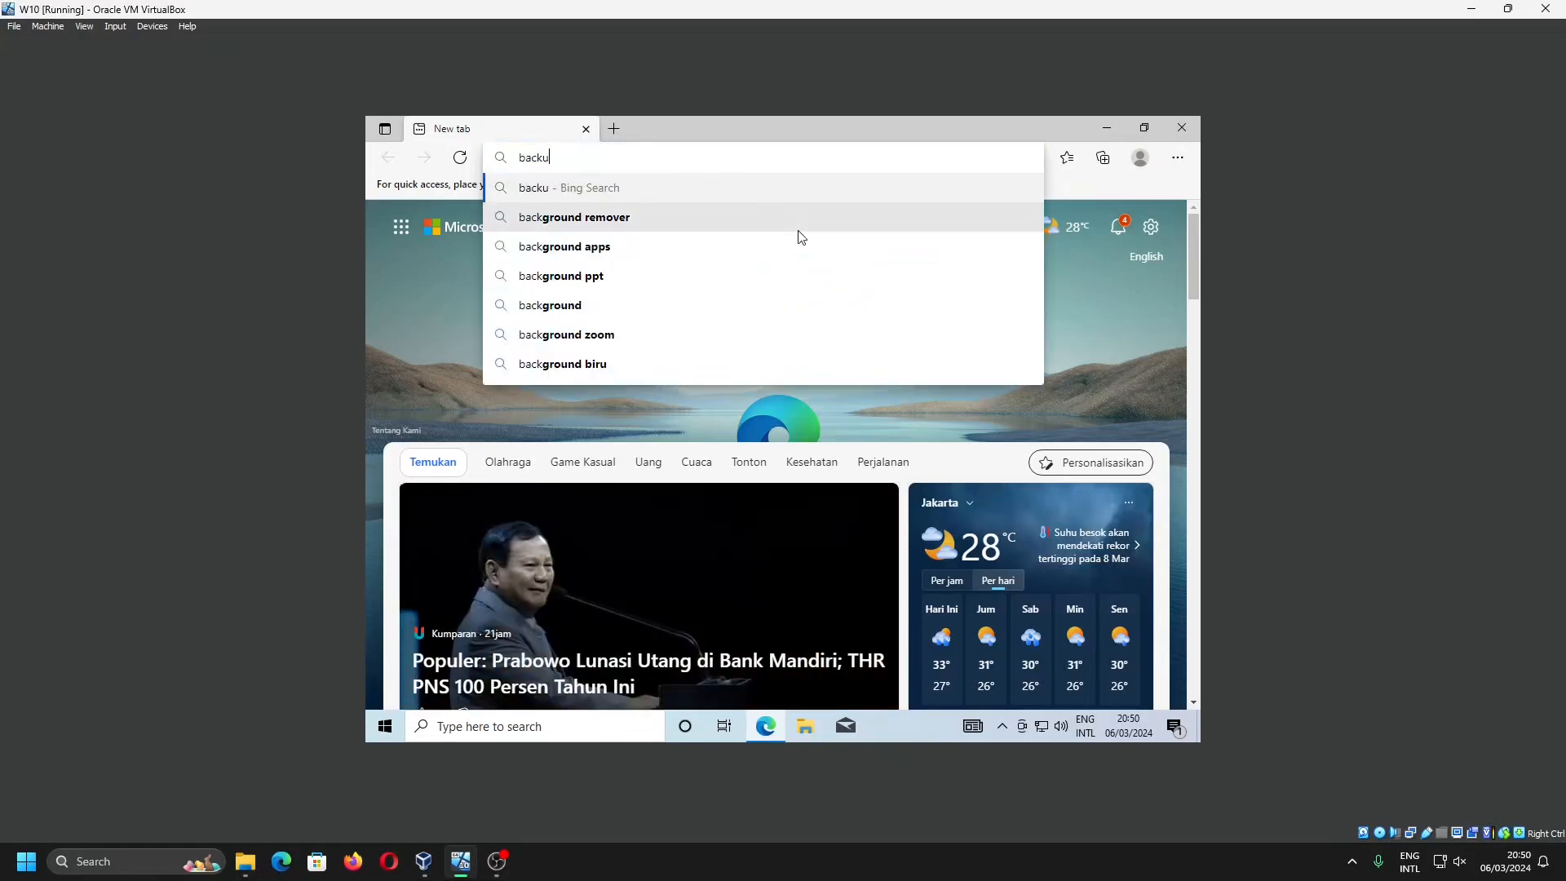
pyautogui.write('p file with notepad')
pyautogui.press('Return')
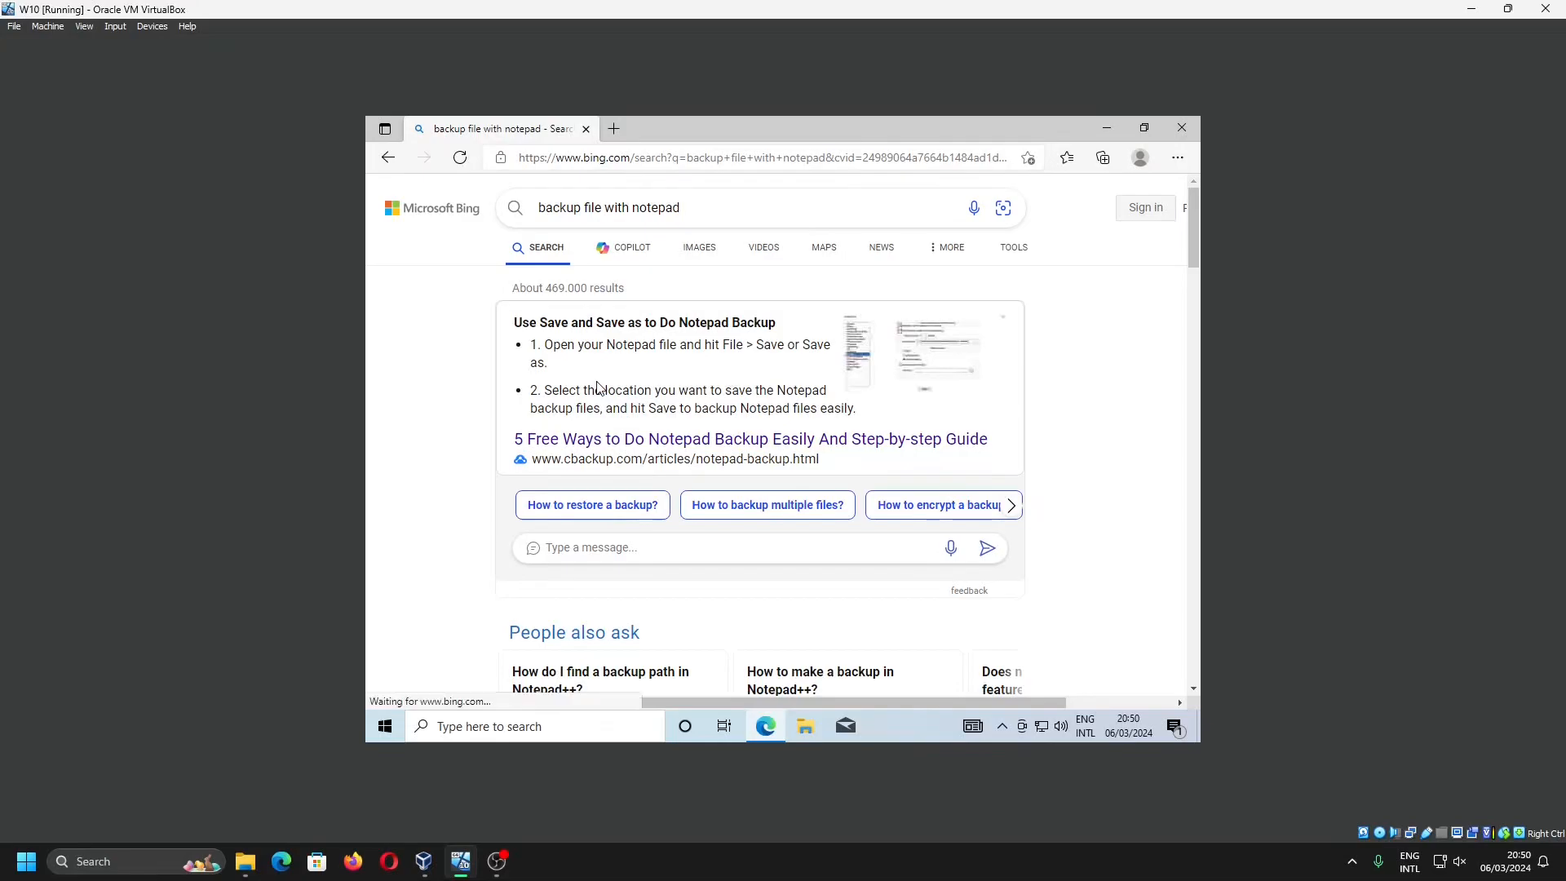
pyautogui.scroll(-5, 810, 383)
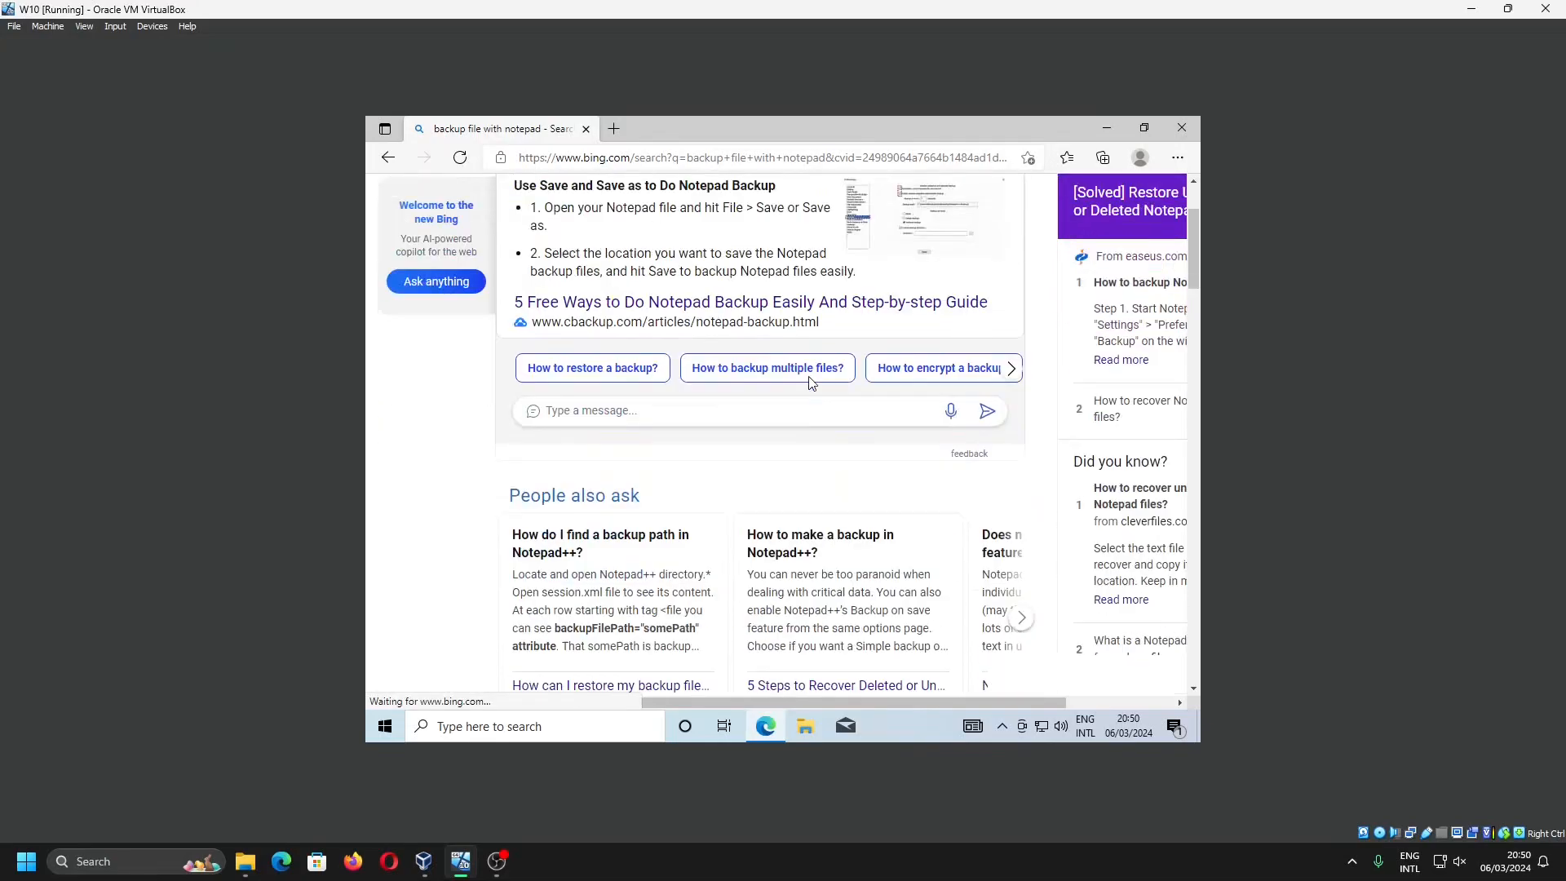
pyautogui.scroll(-4, 811, 383)
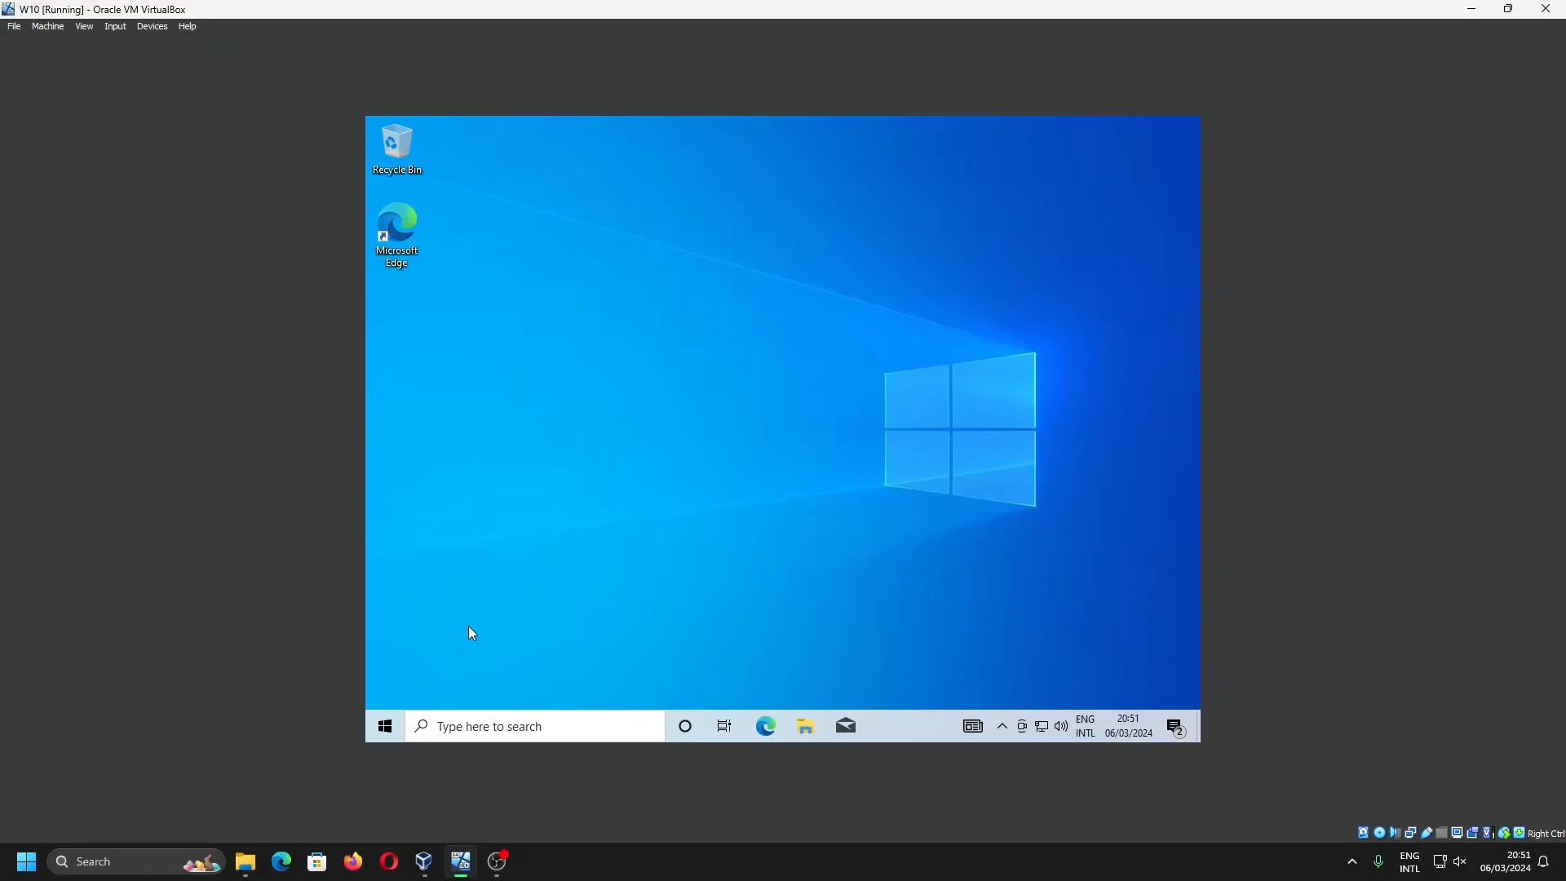
# - Restart the virtual machine into Windows Setup and choose the United States-International keyboard, keeping the other language settings
pyautogui.click(389, 727)
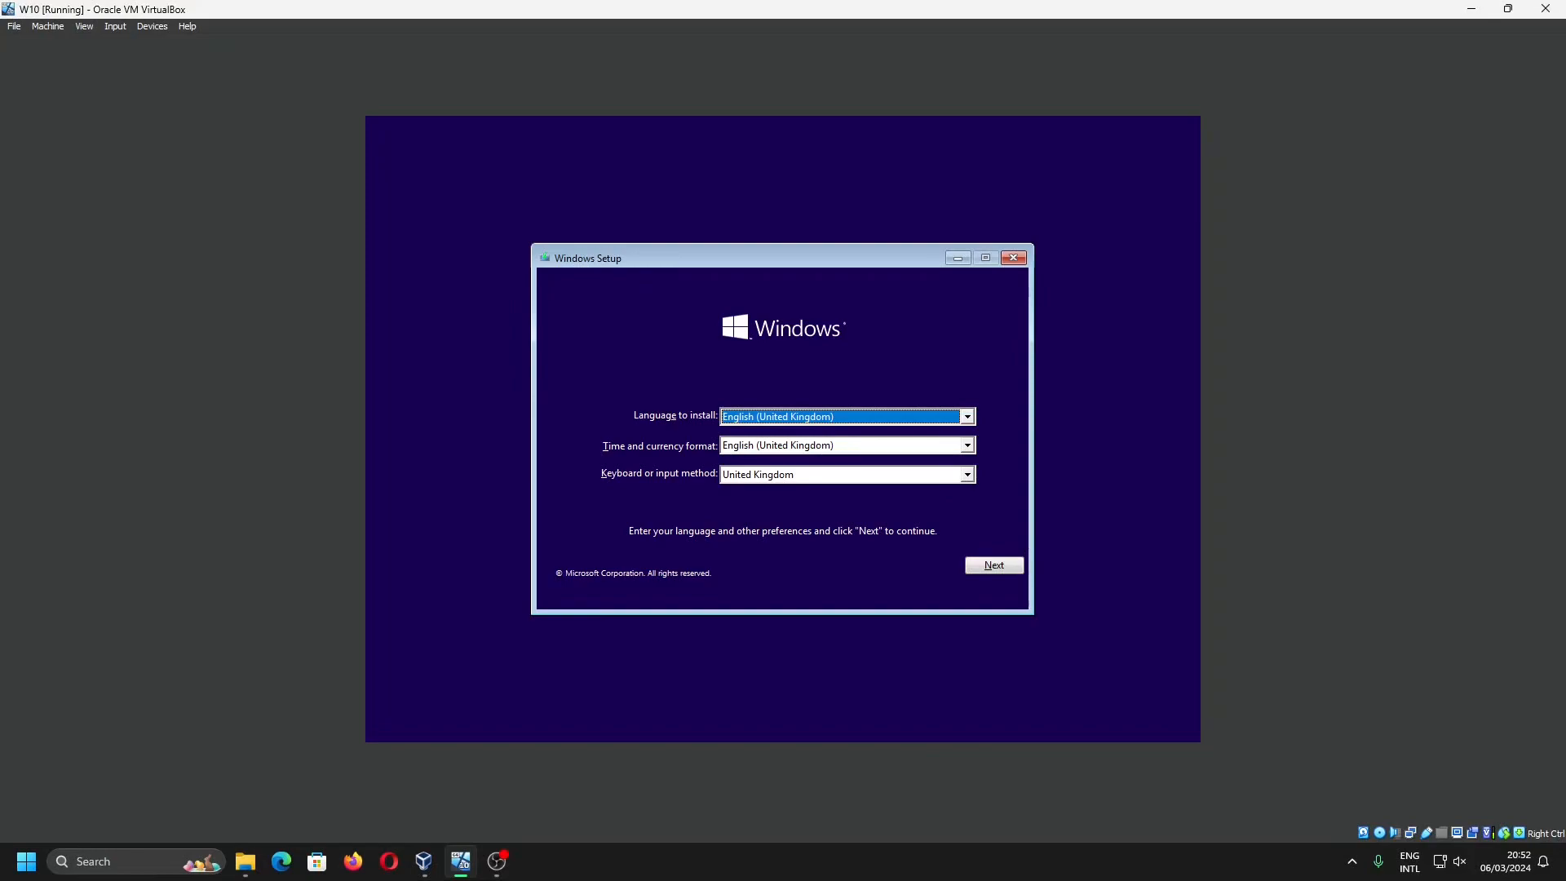
pyautogui.click(899, 476)
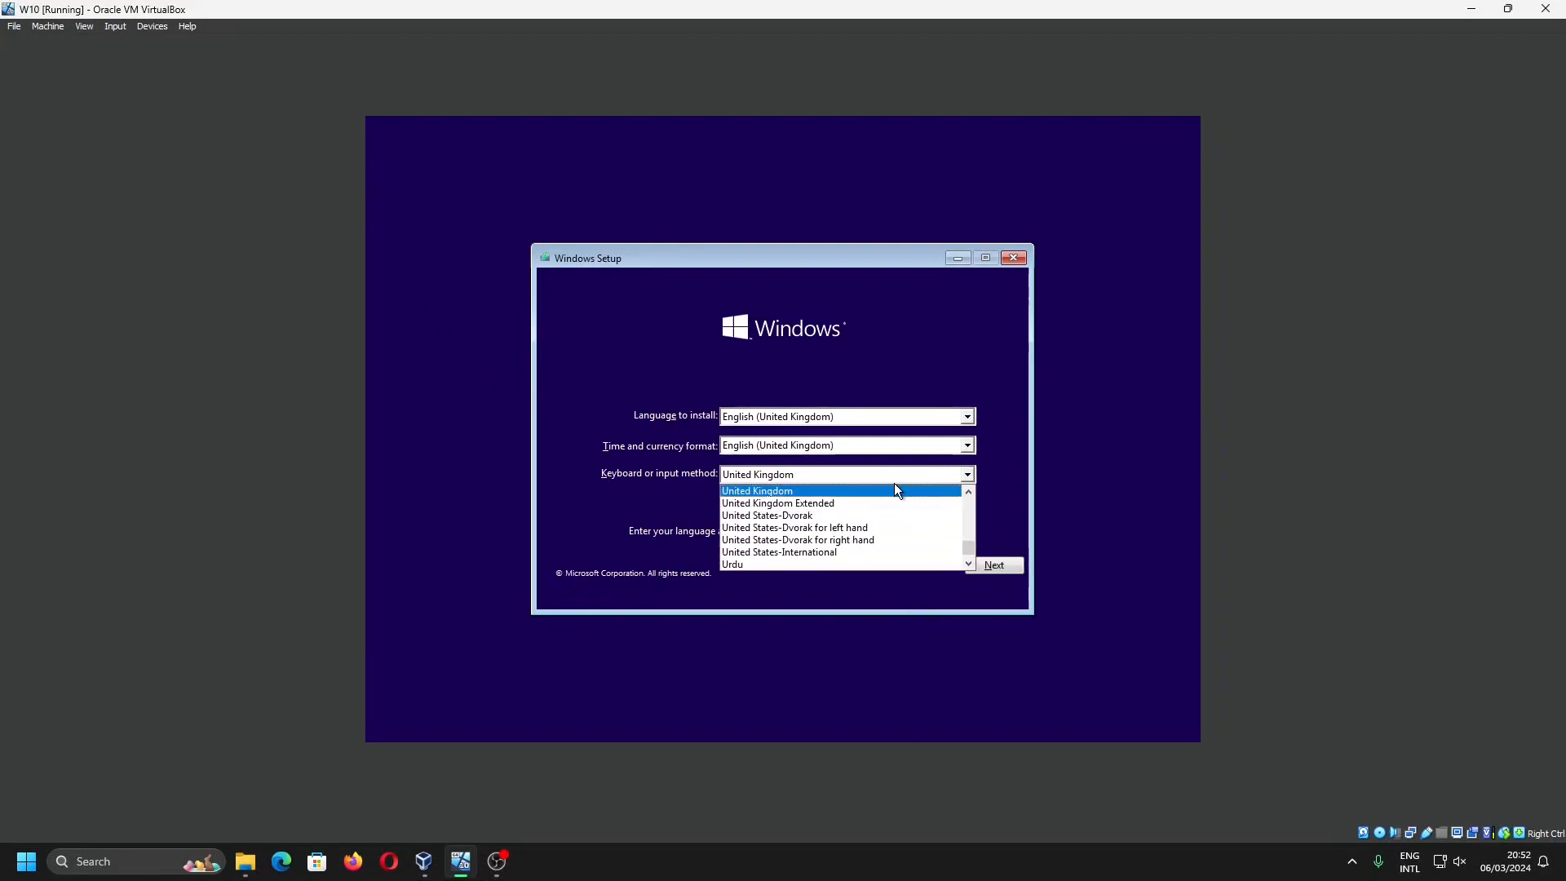
pyautogui.click(830, 551)
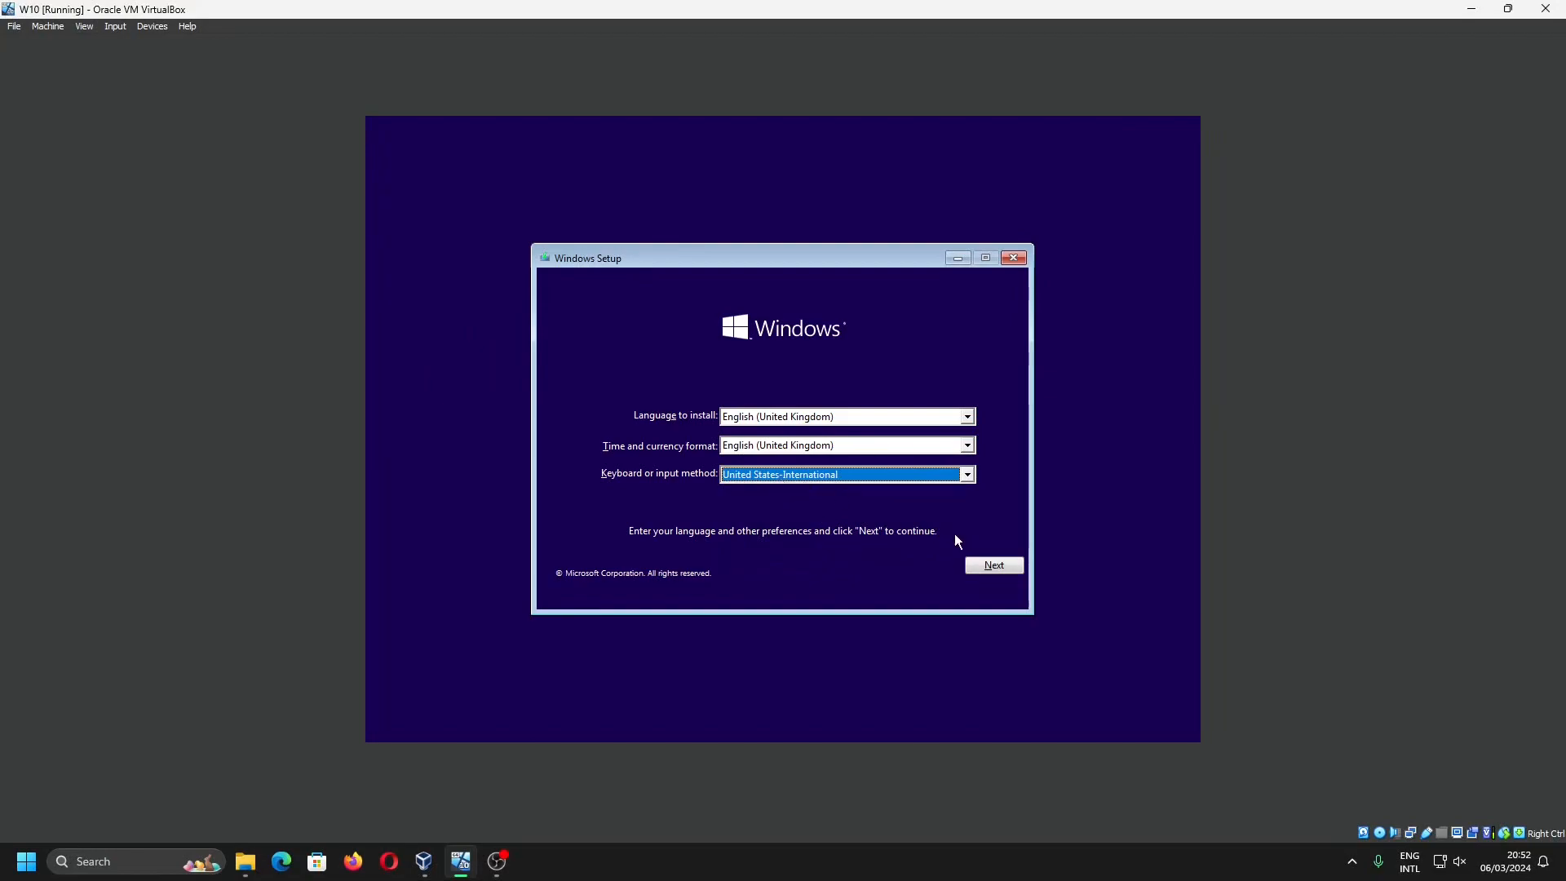
pyautogui.click(990, 566)
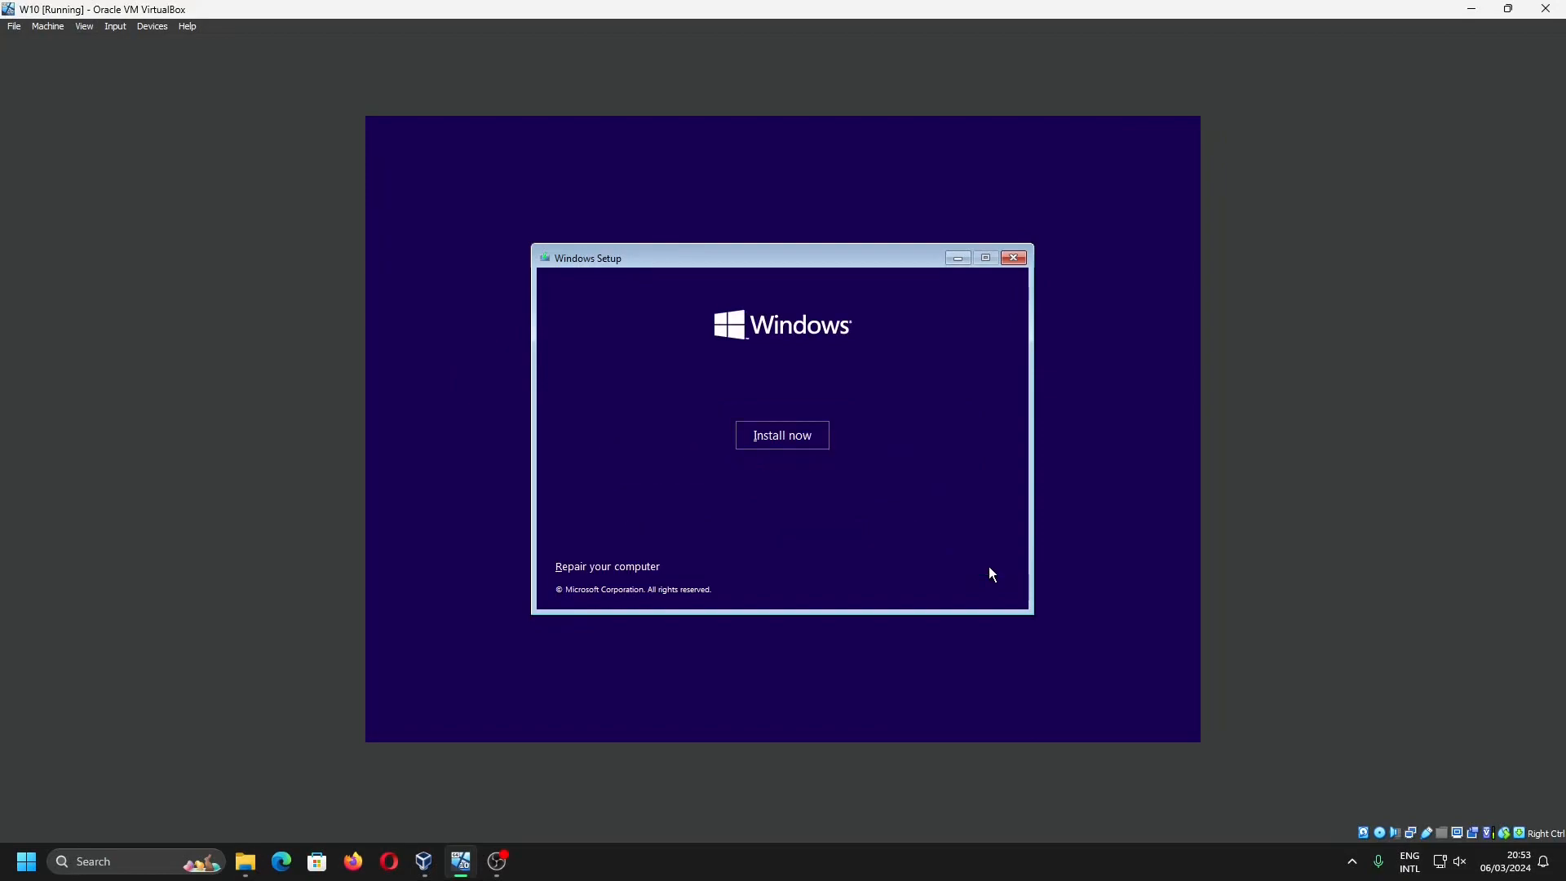
# - Open the Command Prompt from the setup's repair and troubleshooting options and launch Notepad from it
pyautogui.click(639, 567)
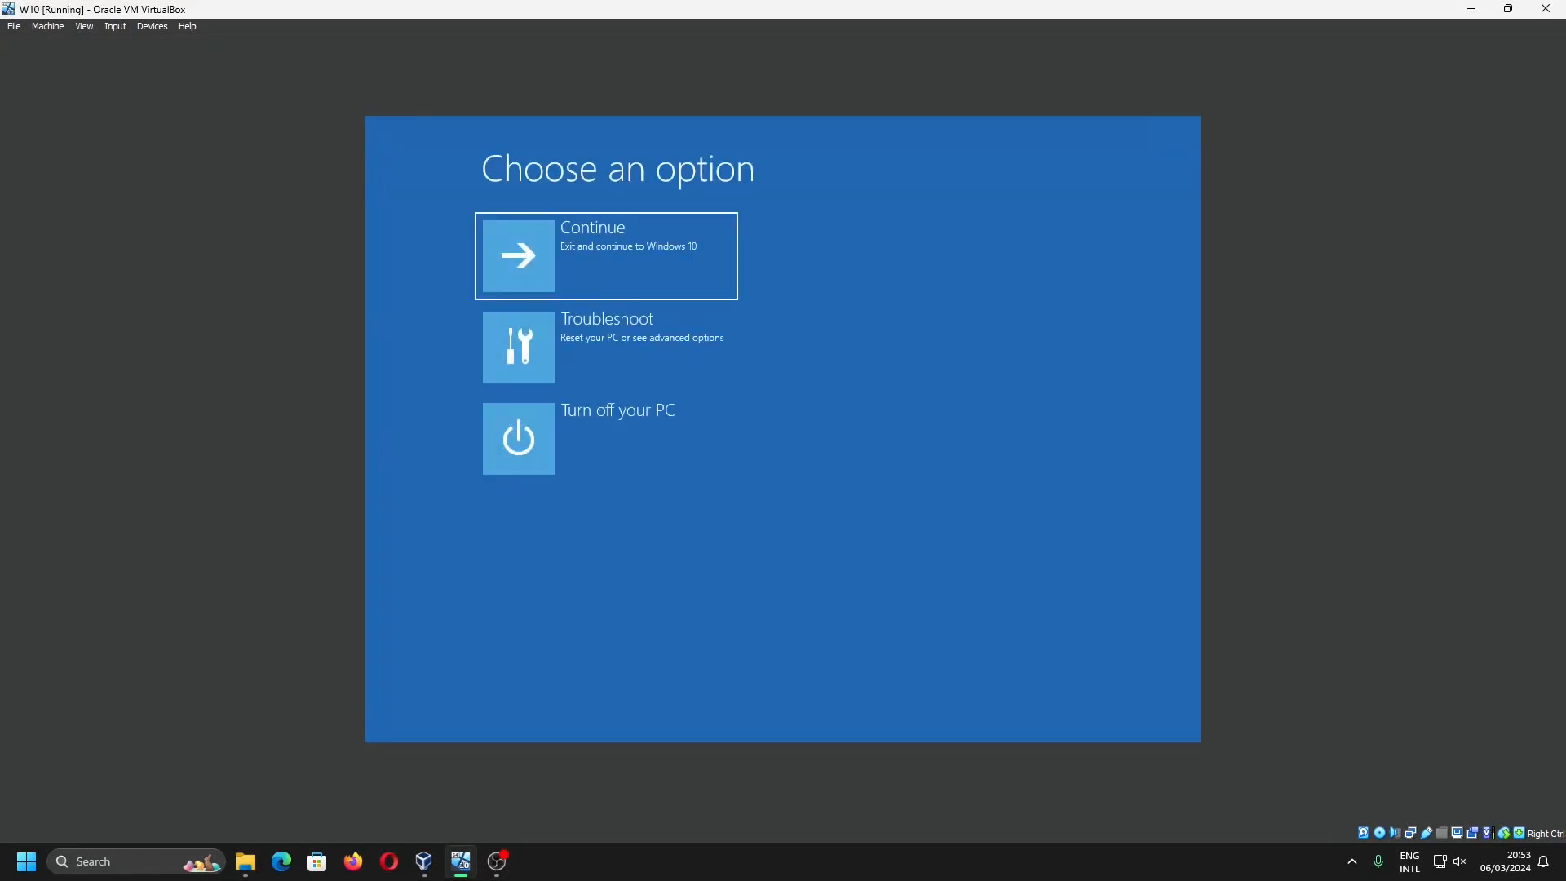
pyautogui.click(633, 363)
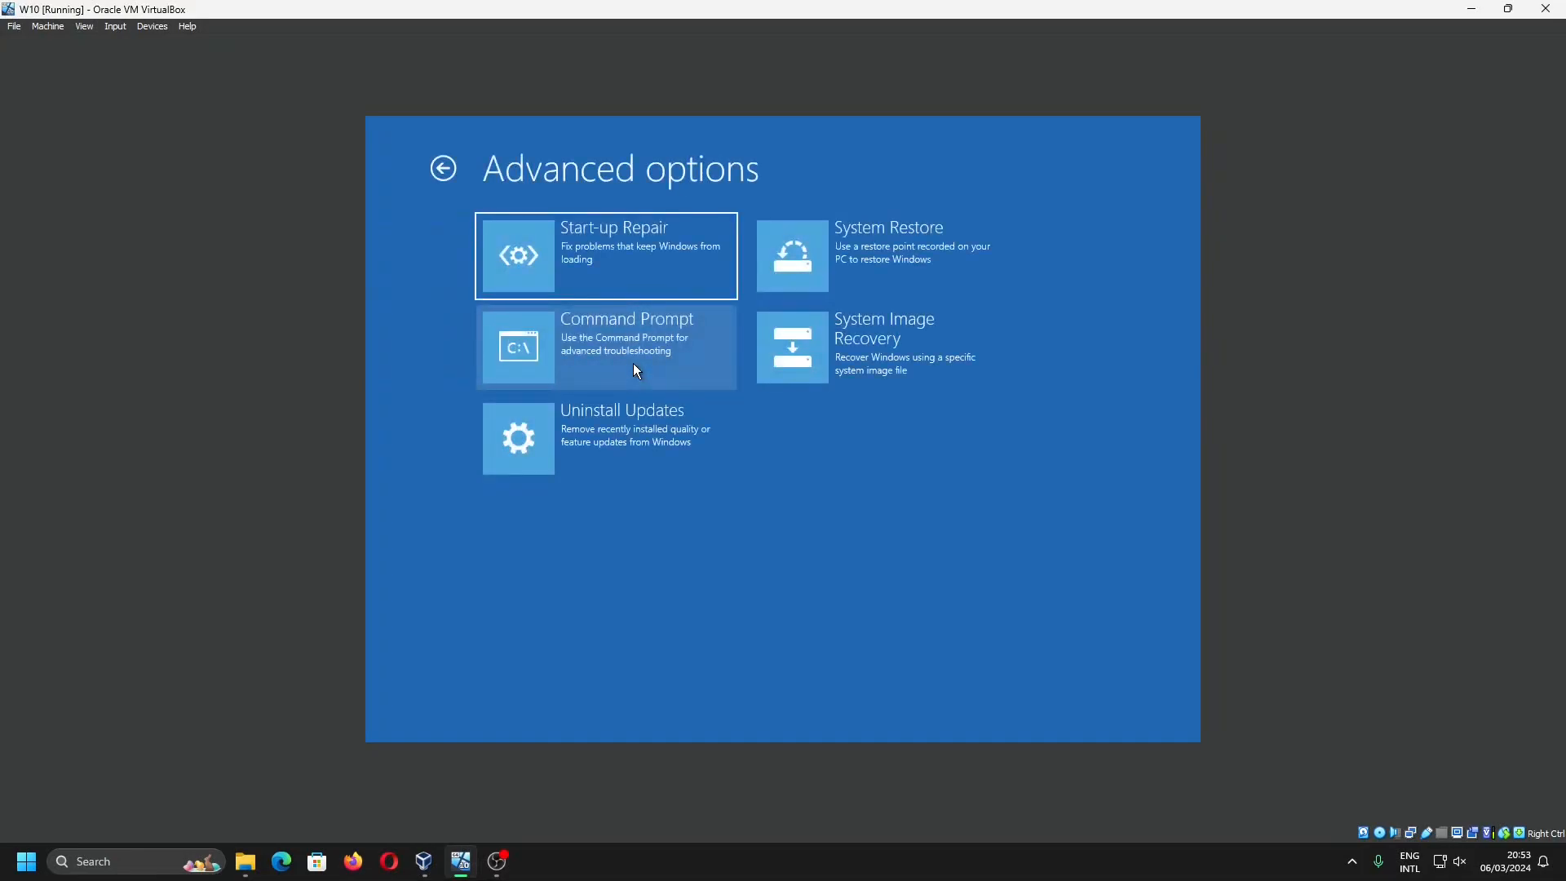
pyautogui.click(634, 364)
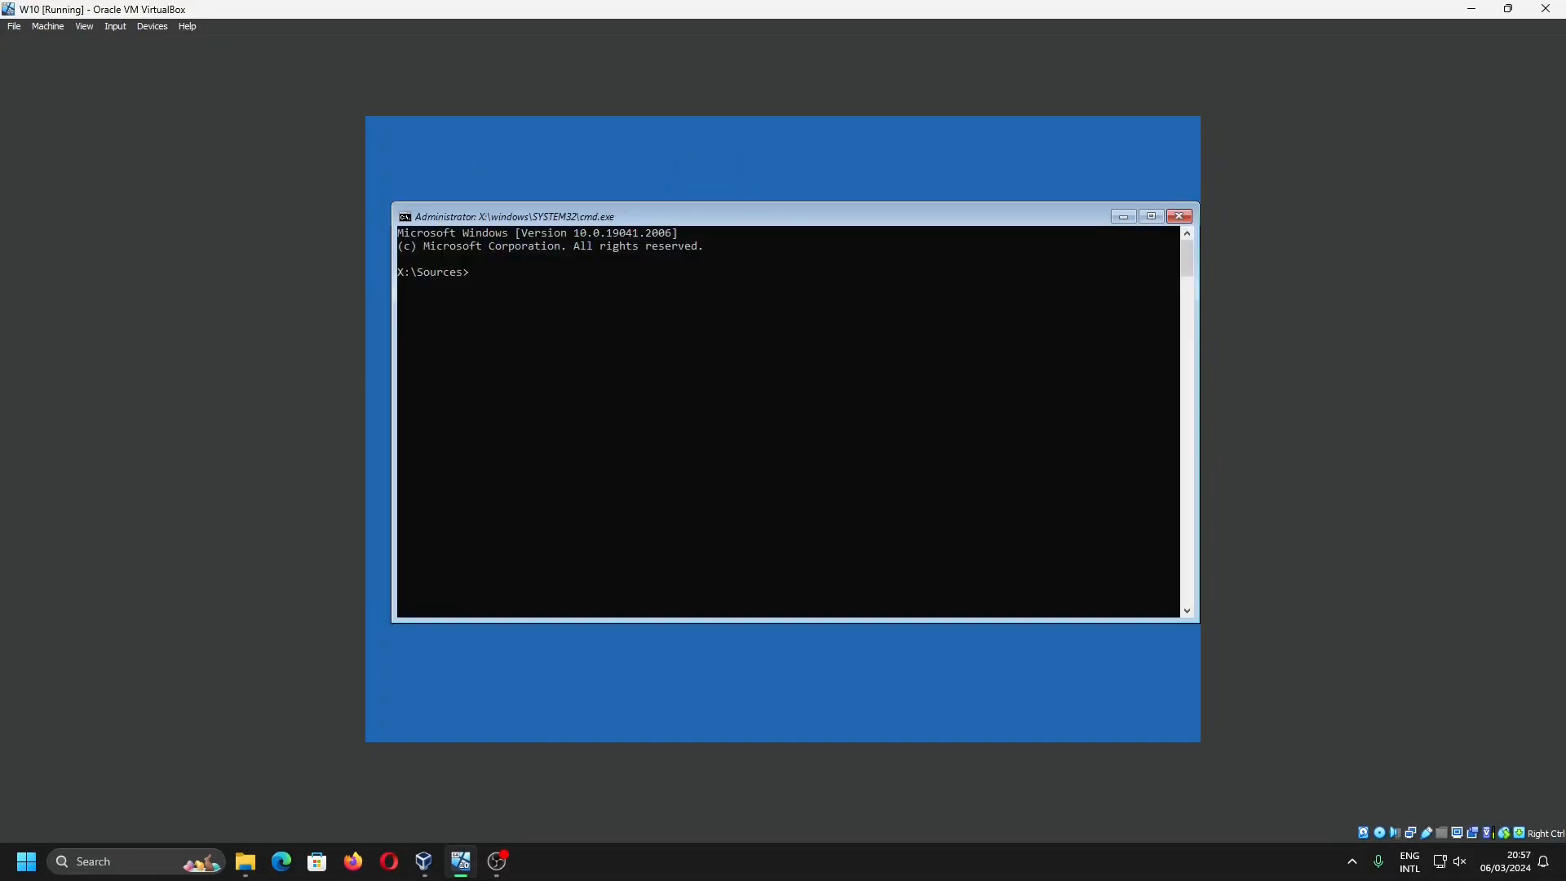
pyautogui.write('Notepad.e')
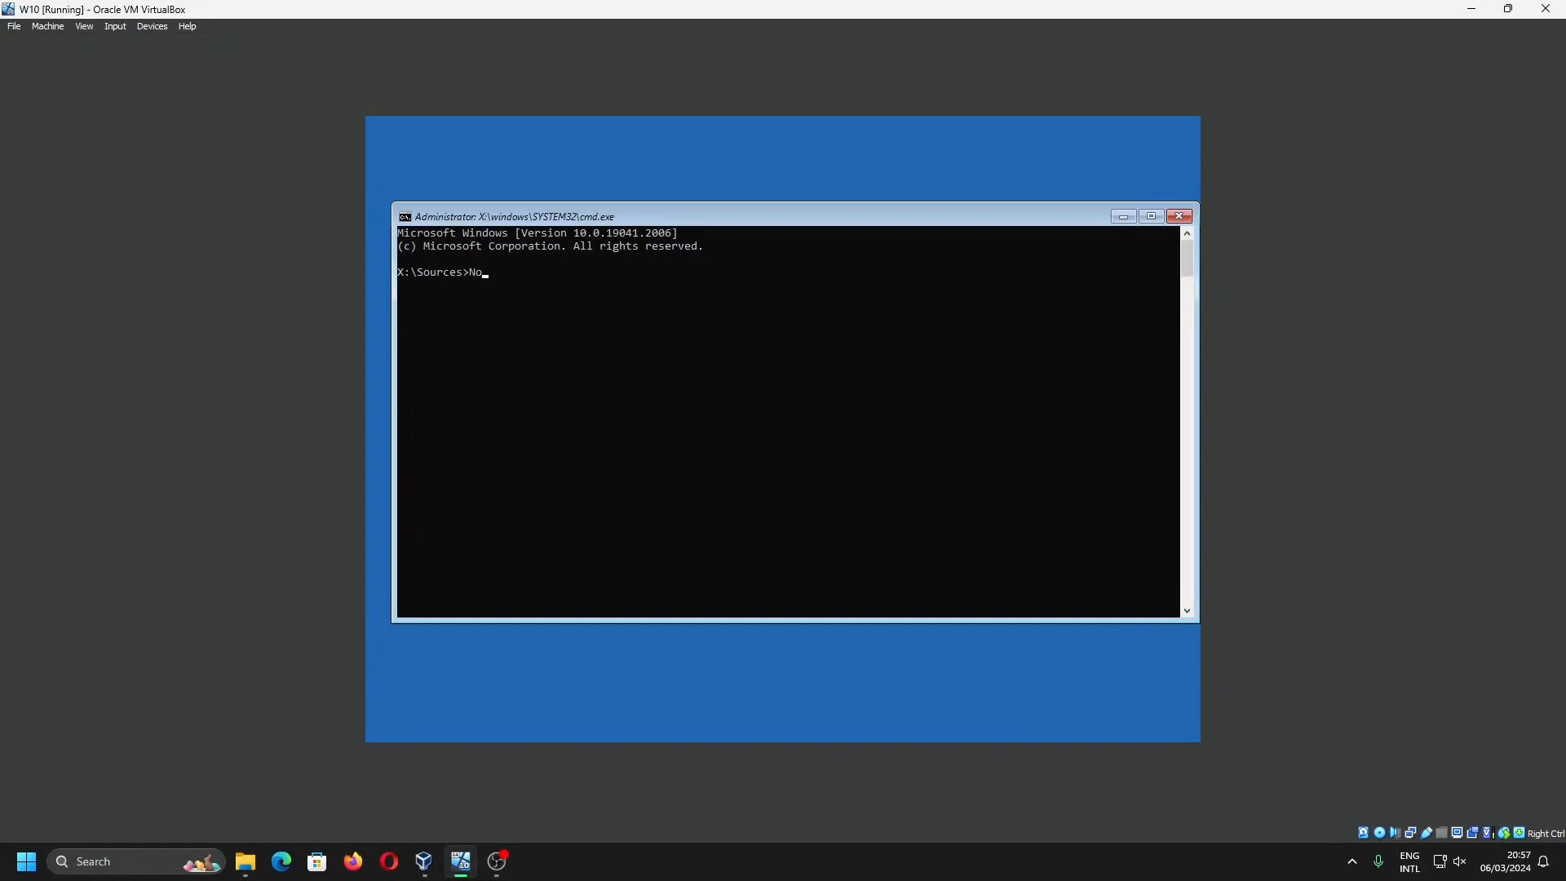
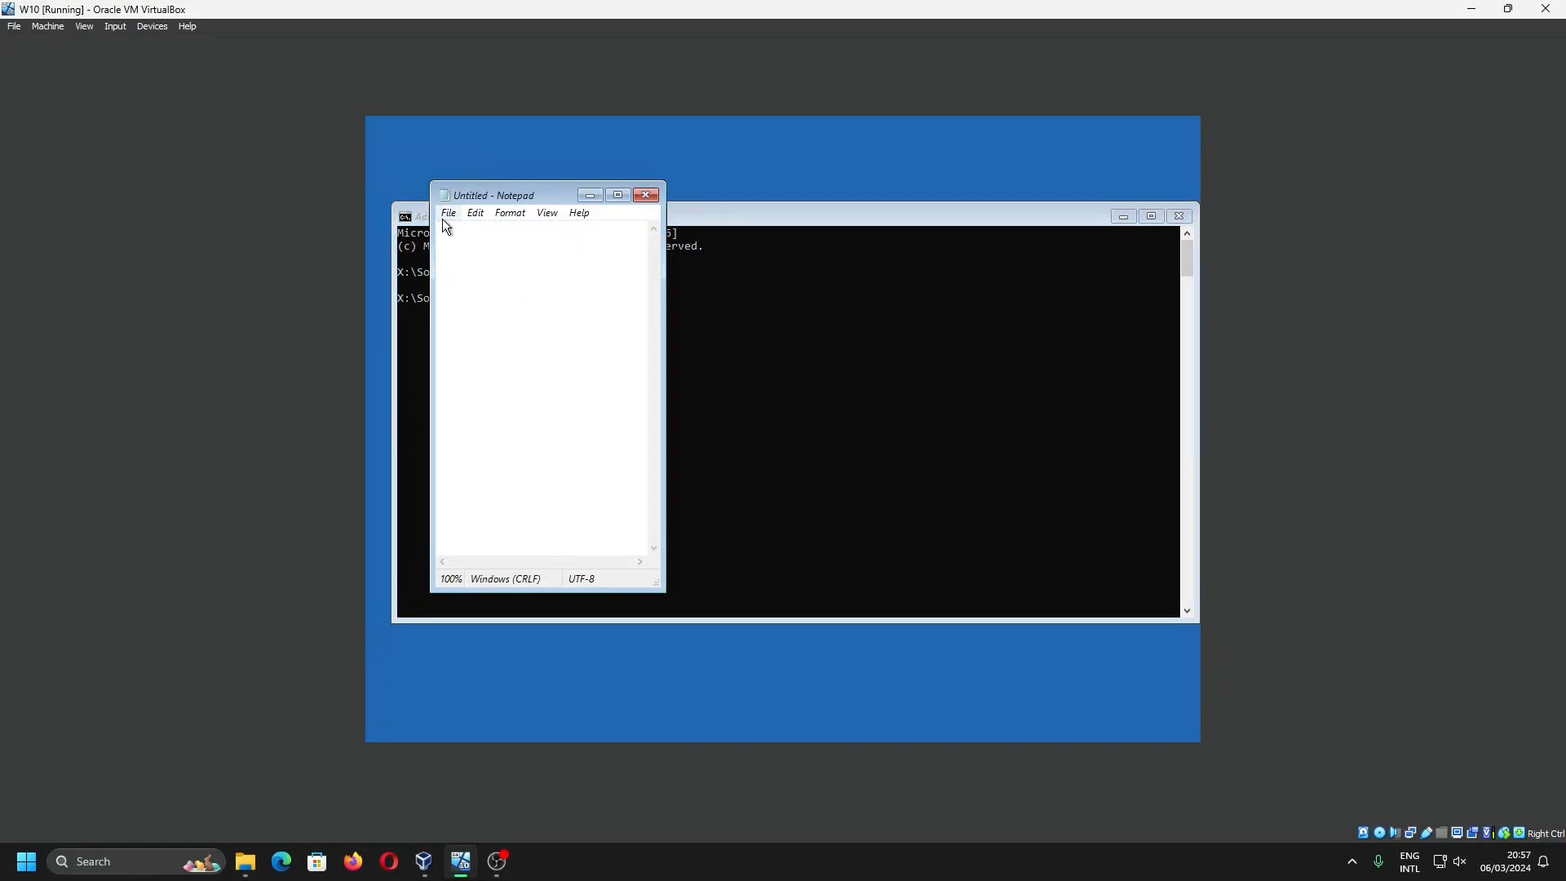
# - Open Notepad's Save As dialog and browse to the Documents folder of user "me" under Users on Local Disk (D:)
pyautogui.click(447, 215)
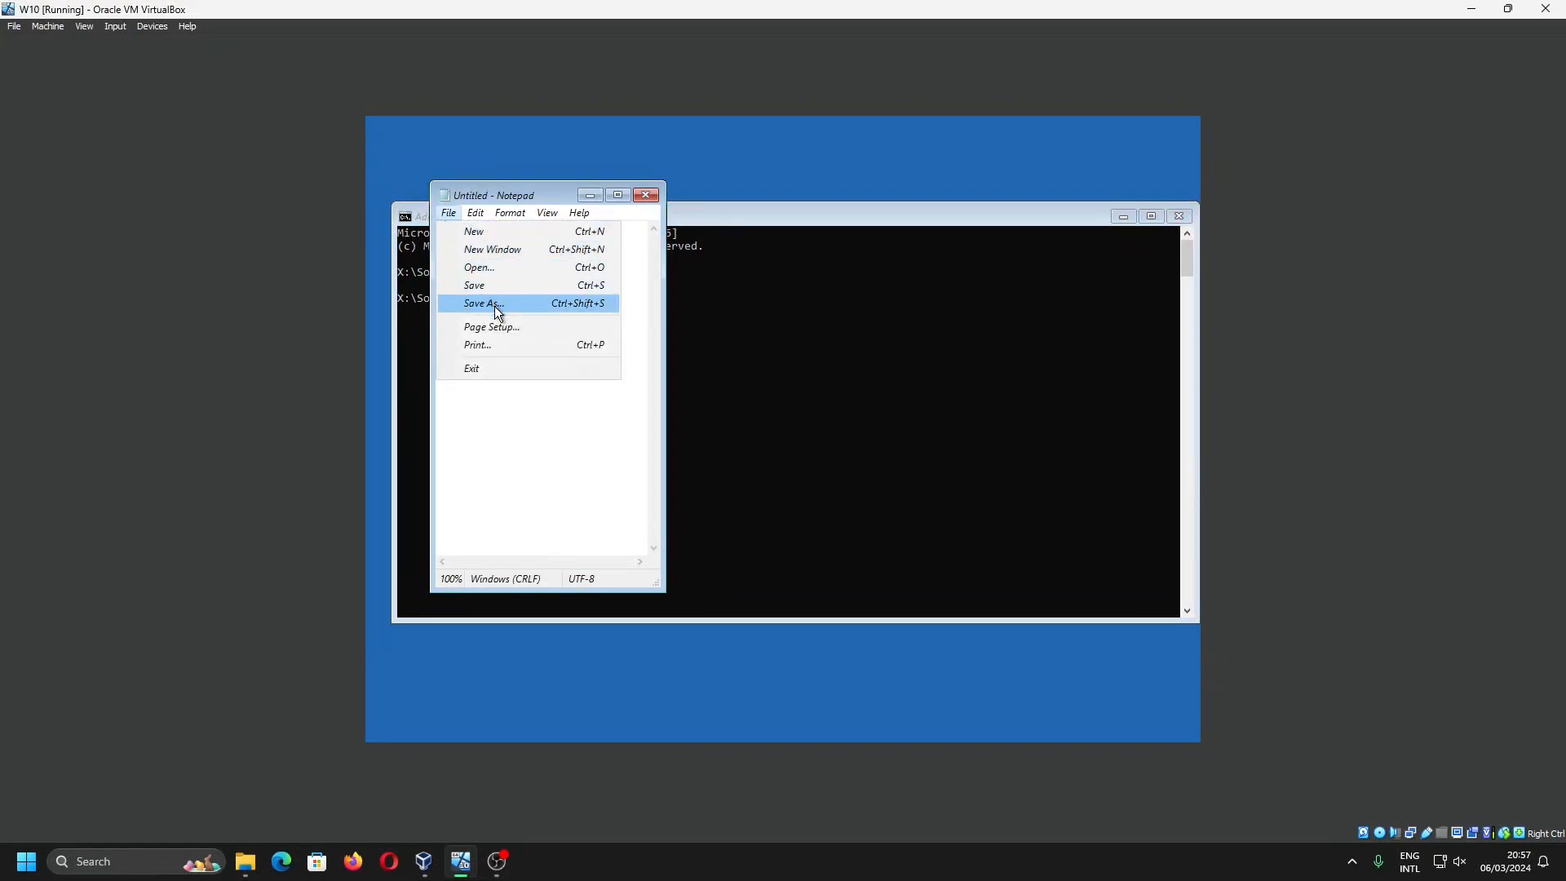
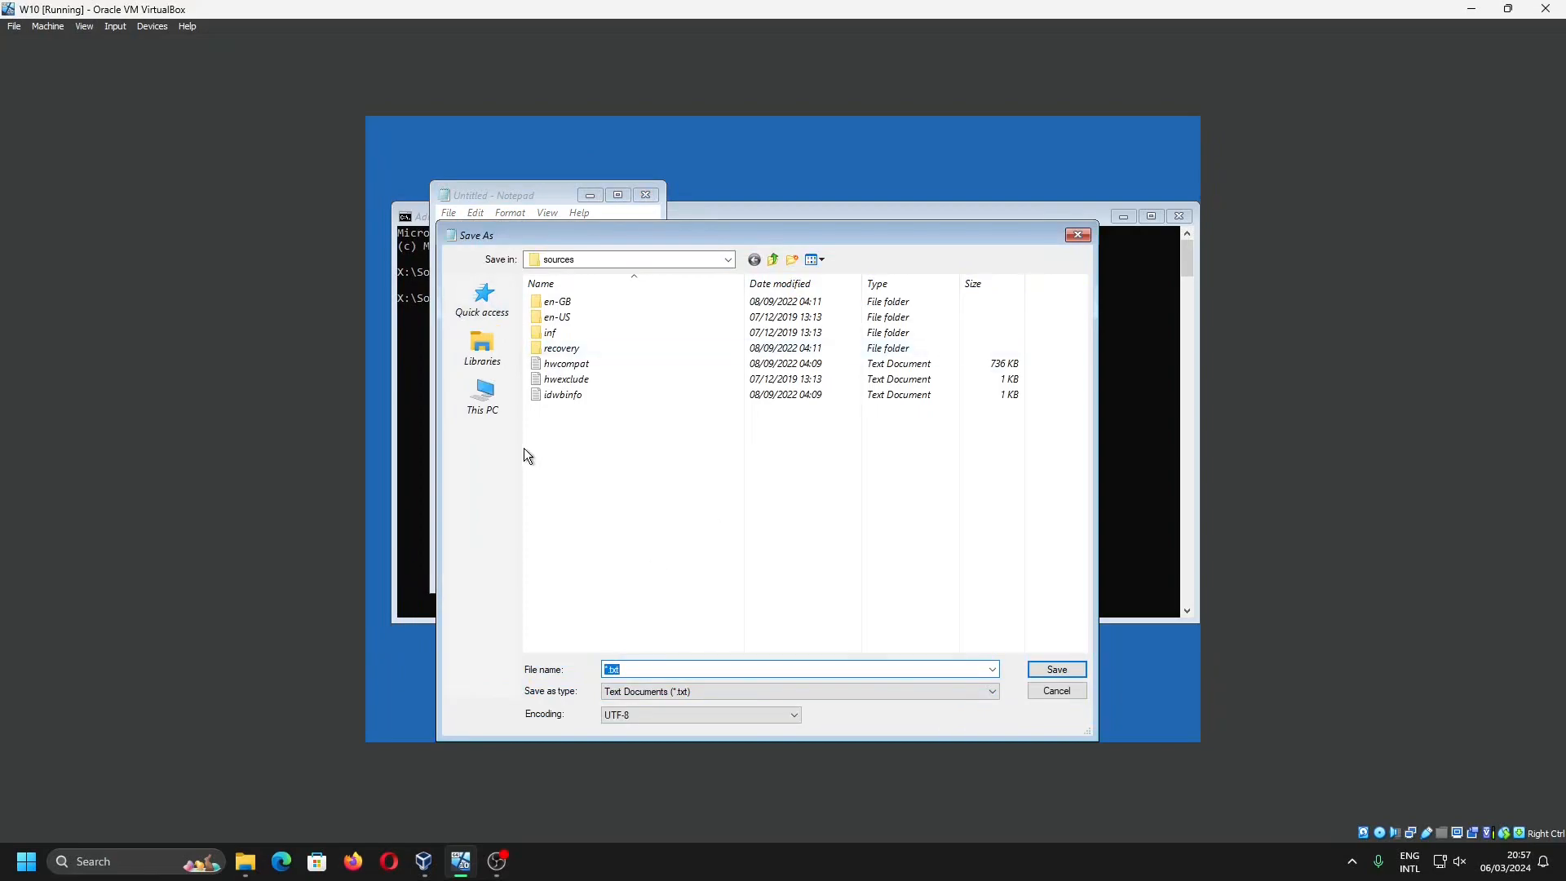
pyautogui.click(483, 397)
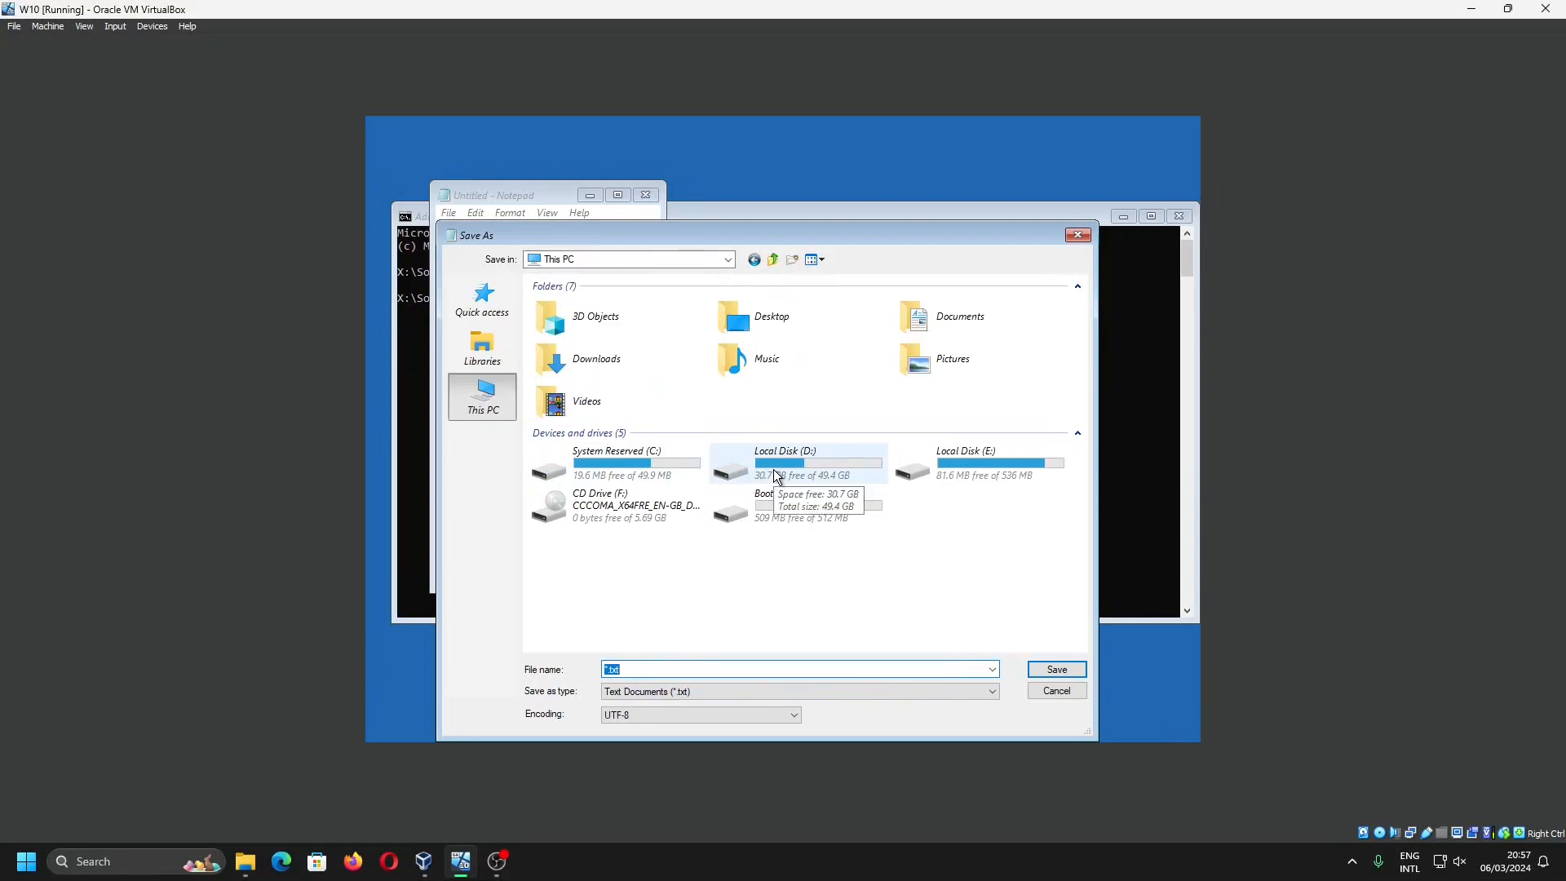
pyautogui.click(772, 318)
pyautogui.click(966, 326)
pyautogui.doubleClick(824, 457)
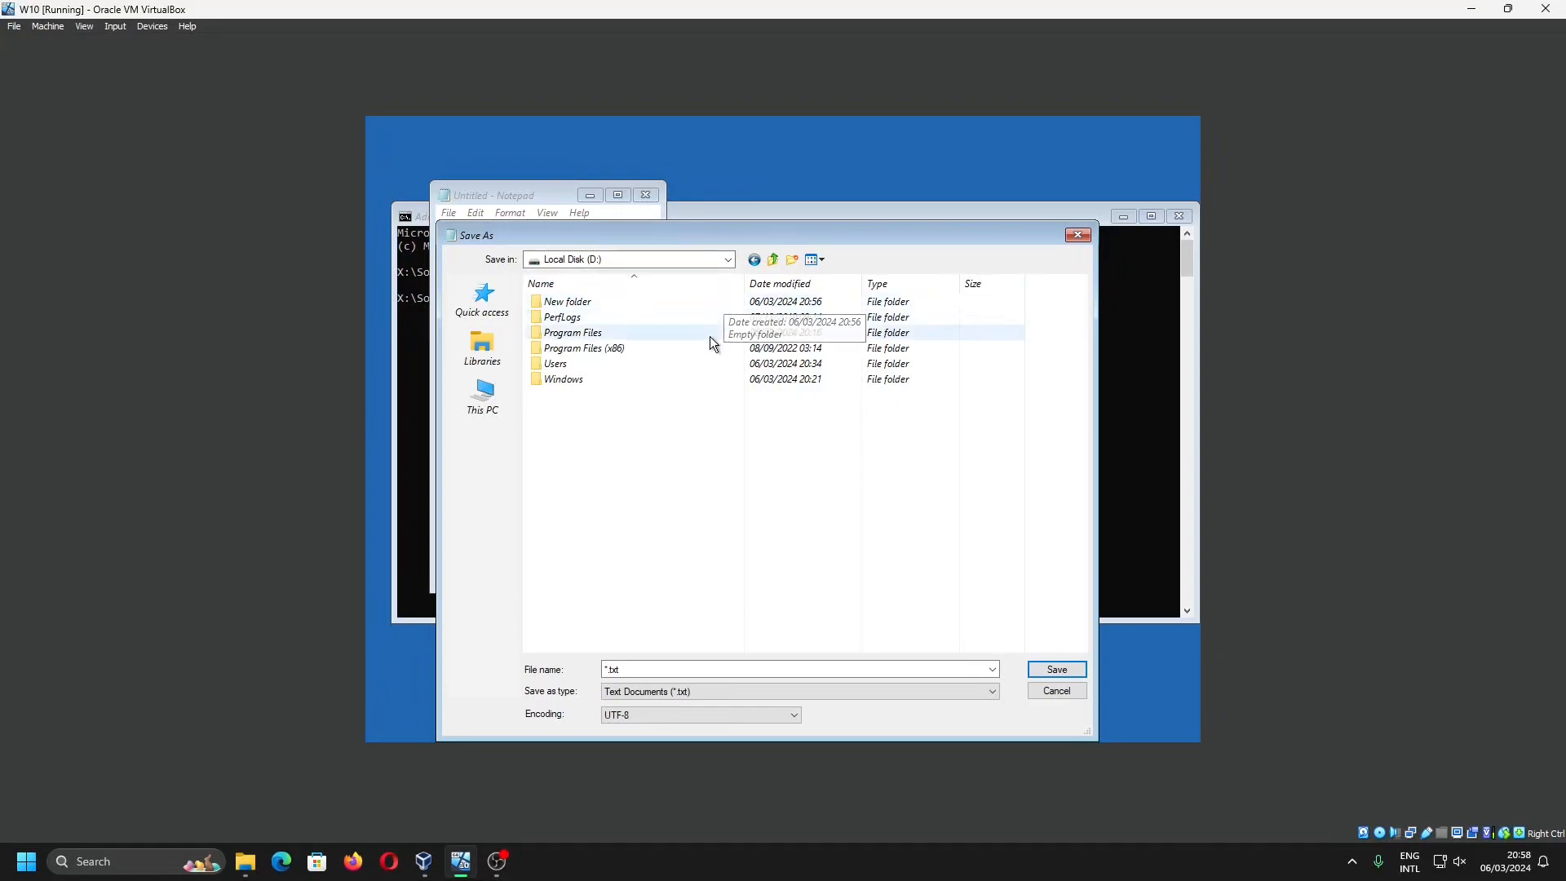
pyautogui.doubleClick(696, 368)
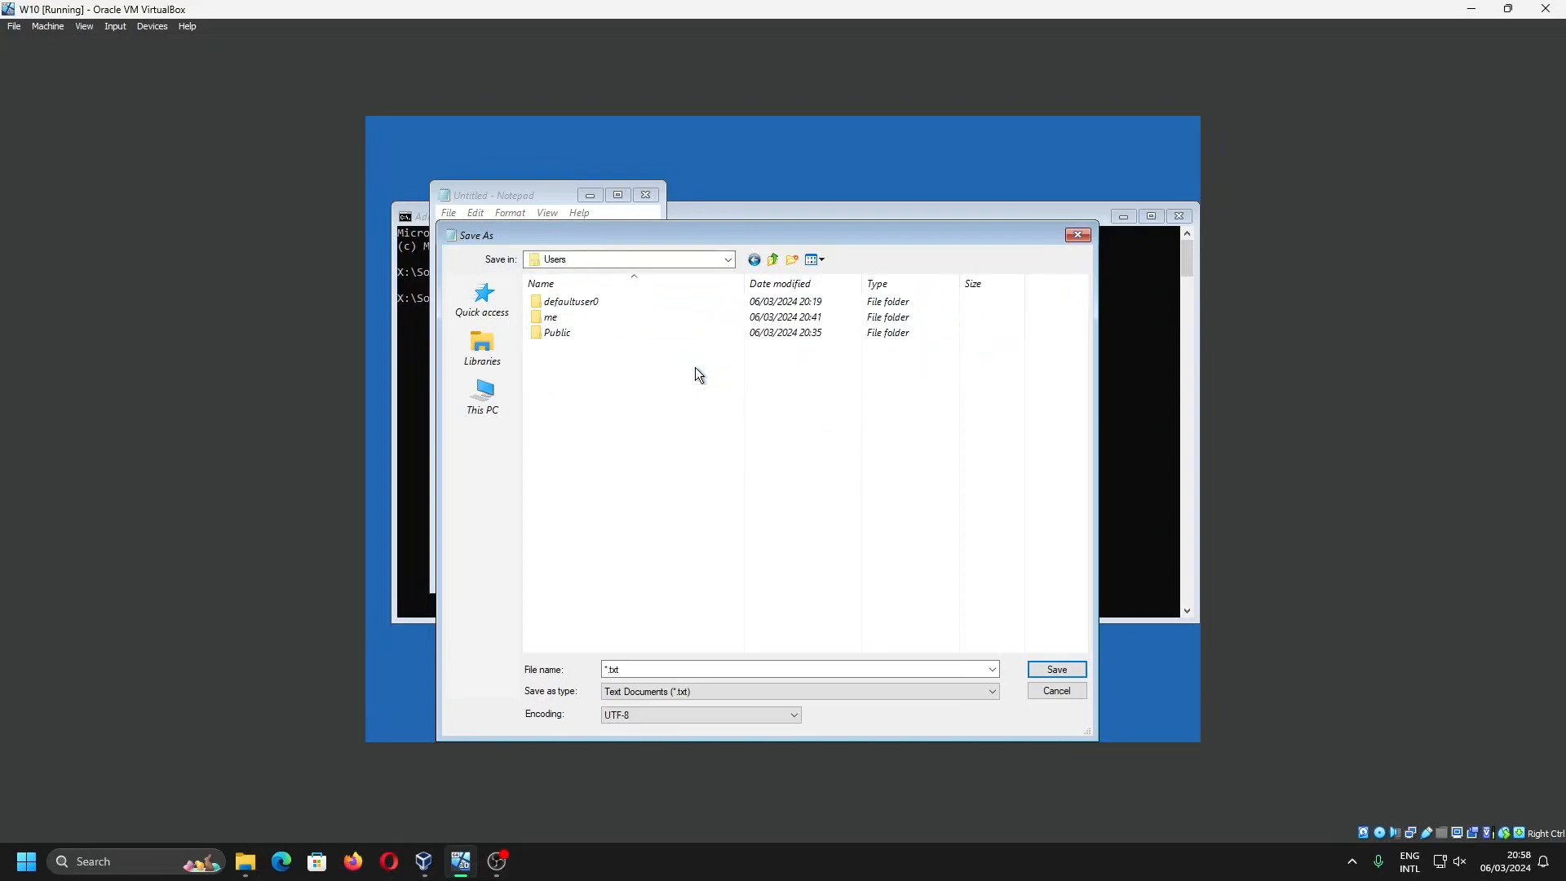
pyautogui.doubleClick(609, 321)
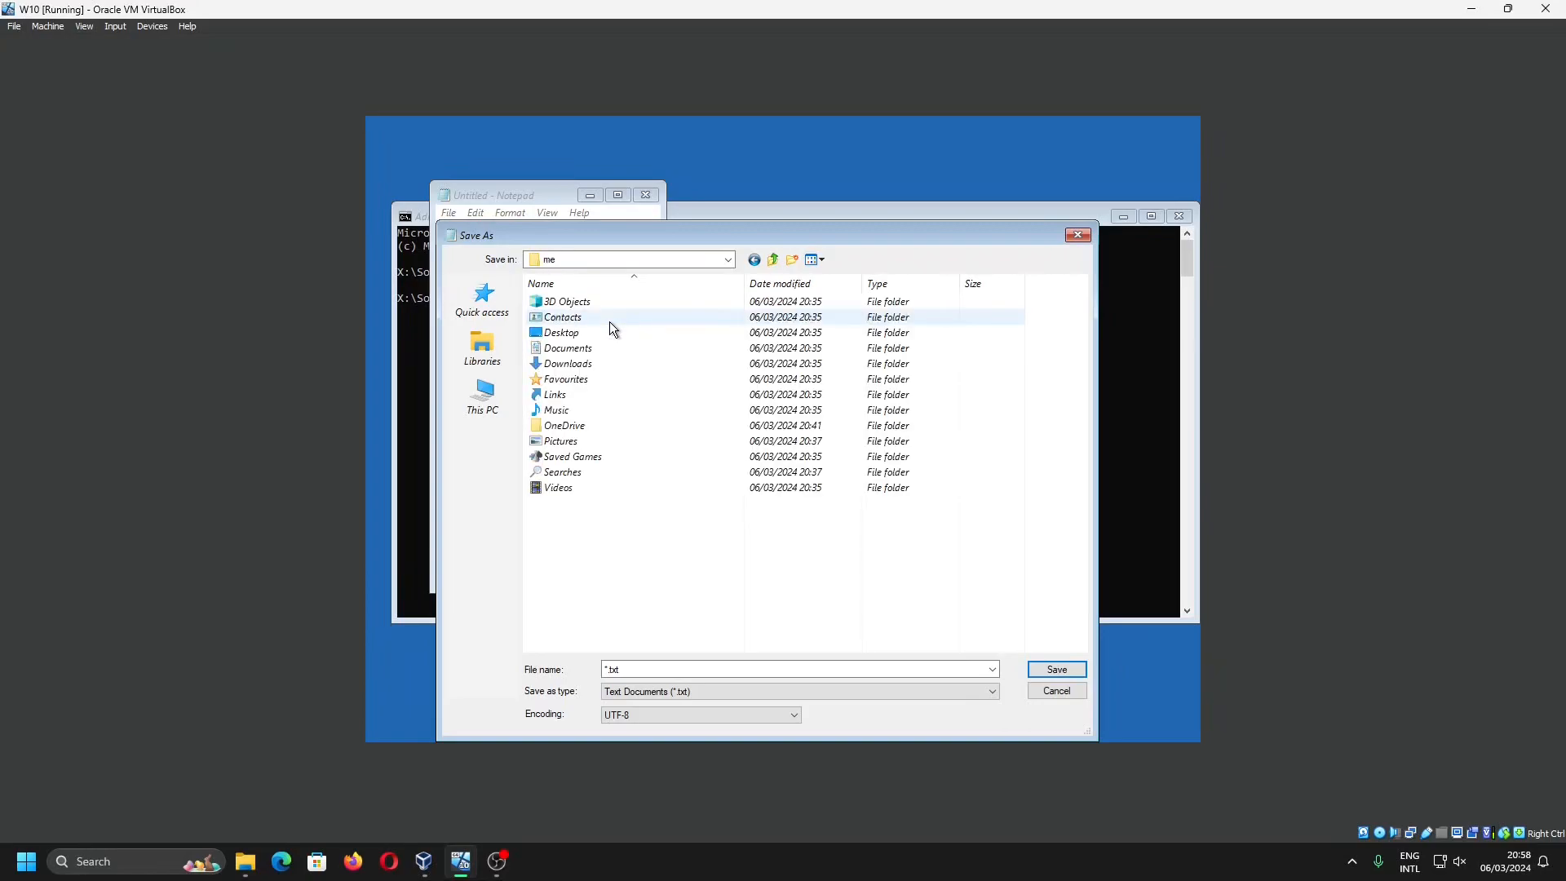
pyautogui.doubleClick(574, 351)
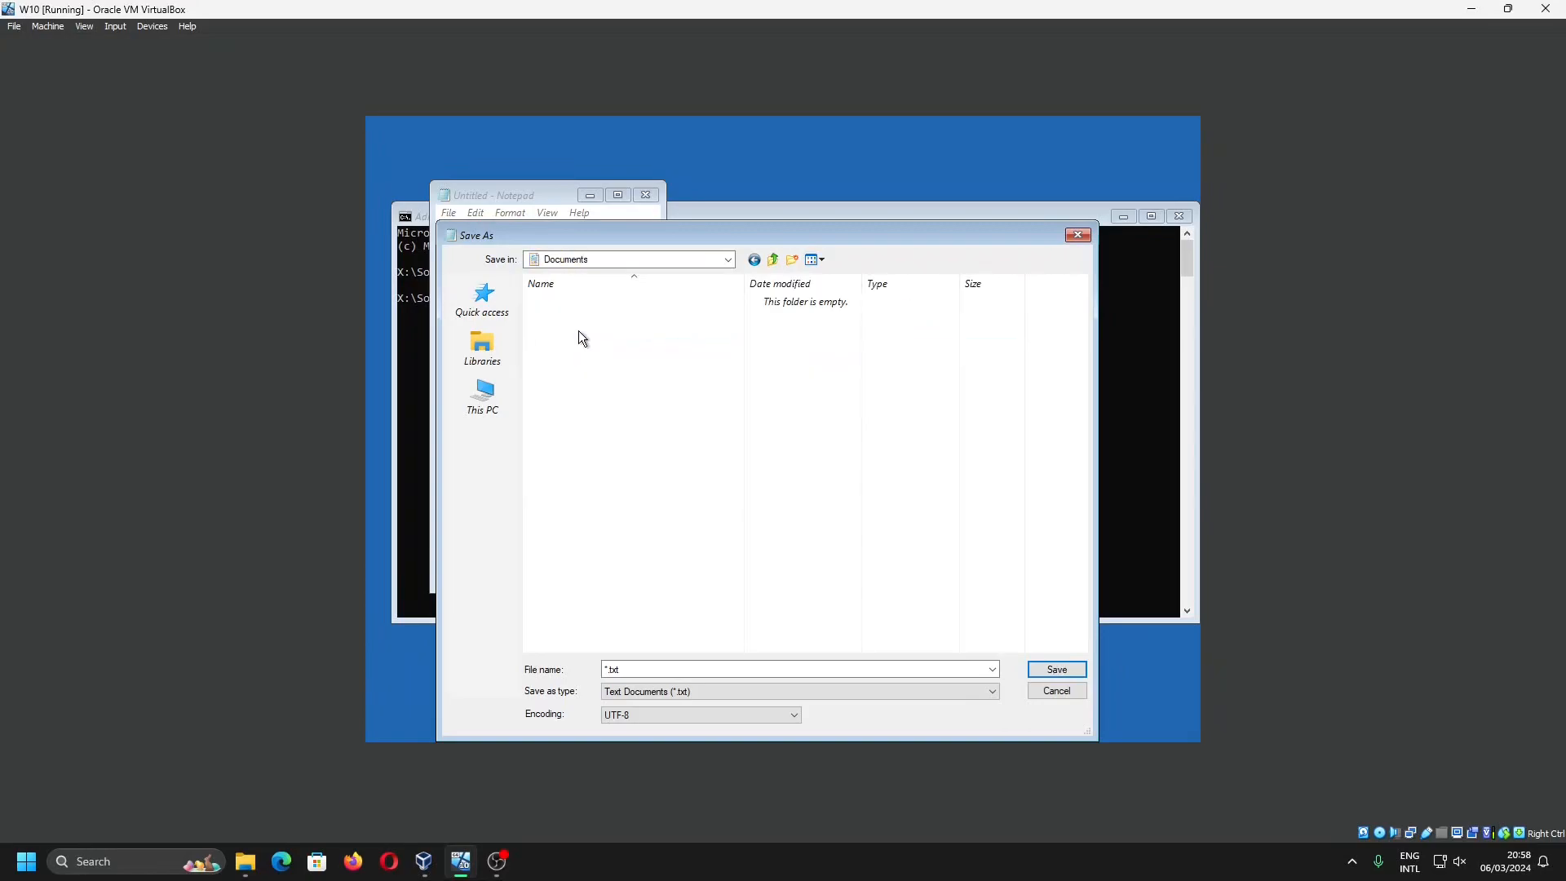
# - Go back up to the "me" folder and copy its Documents folder
pyautogui.click(773, 259)
pyautogui.click(683, 367)
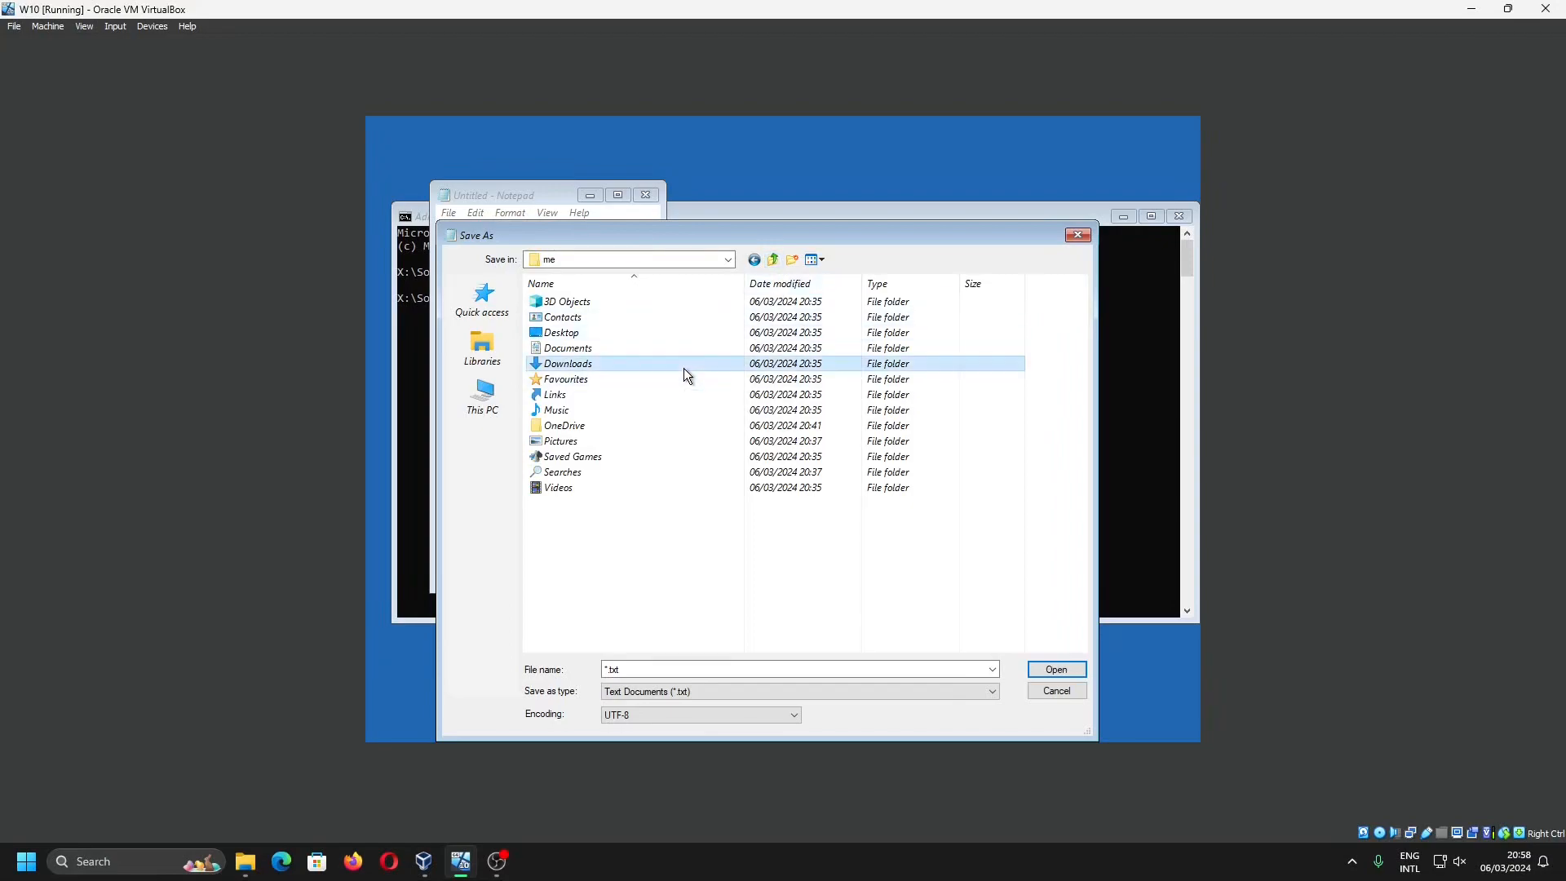
pyautogui.click(587, 353)
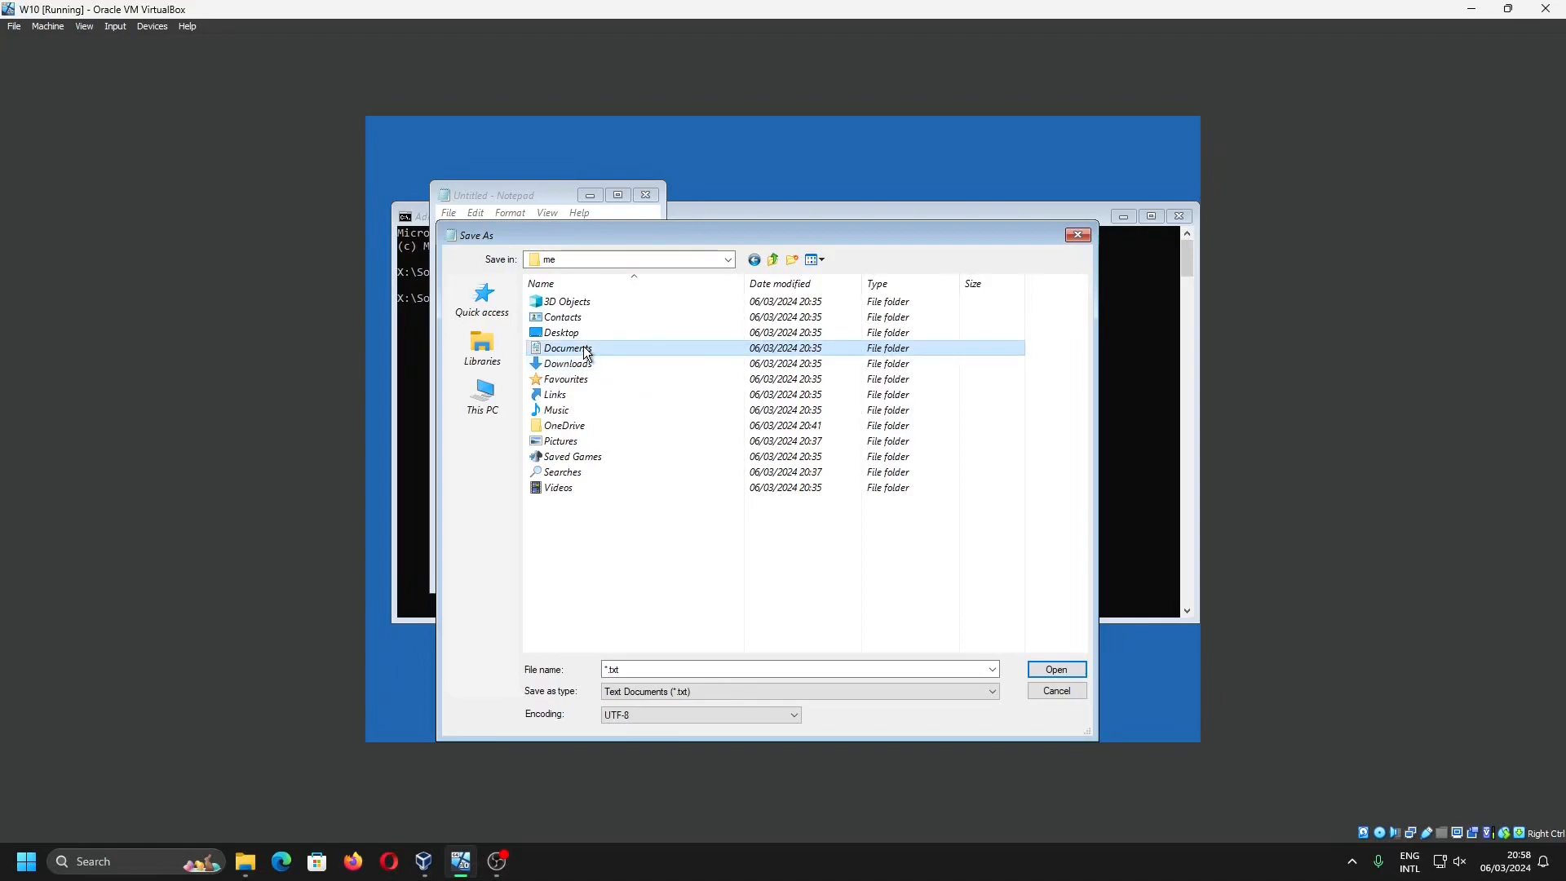
pyautogui.rightClick(585, 349)
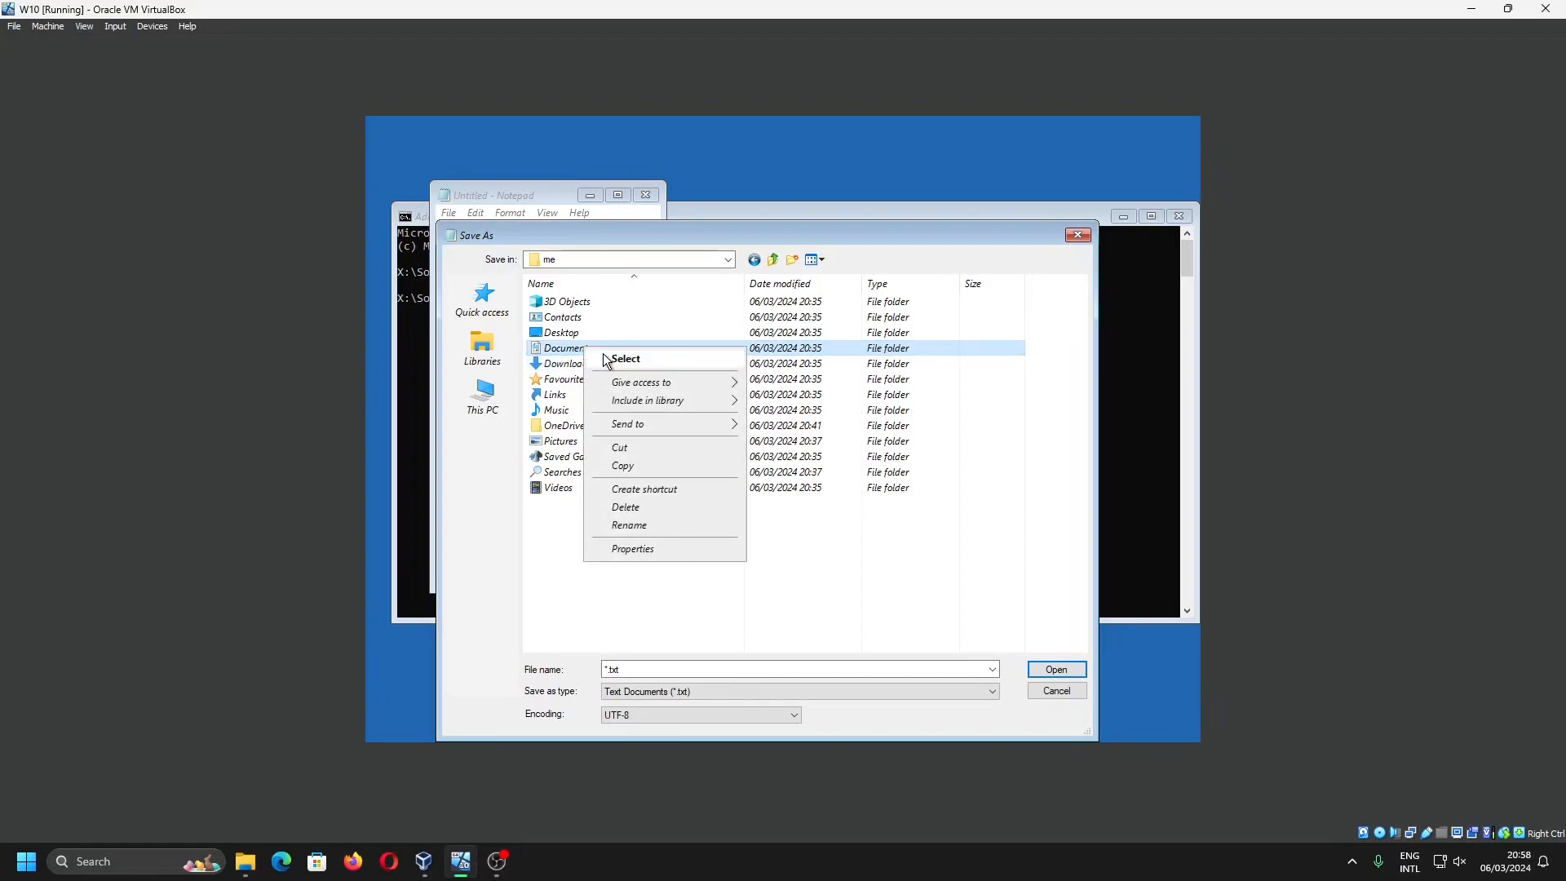
pyautogui.moveTo(685, 425)
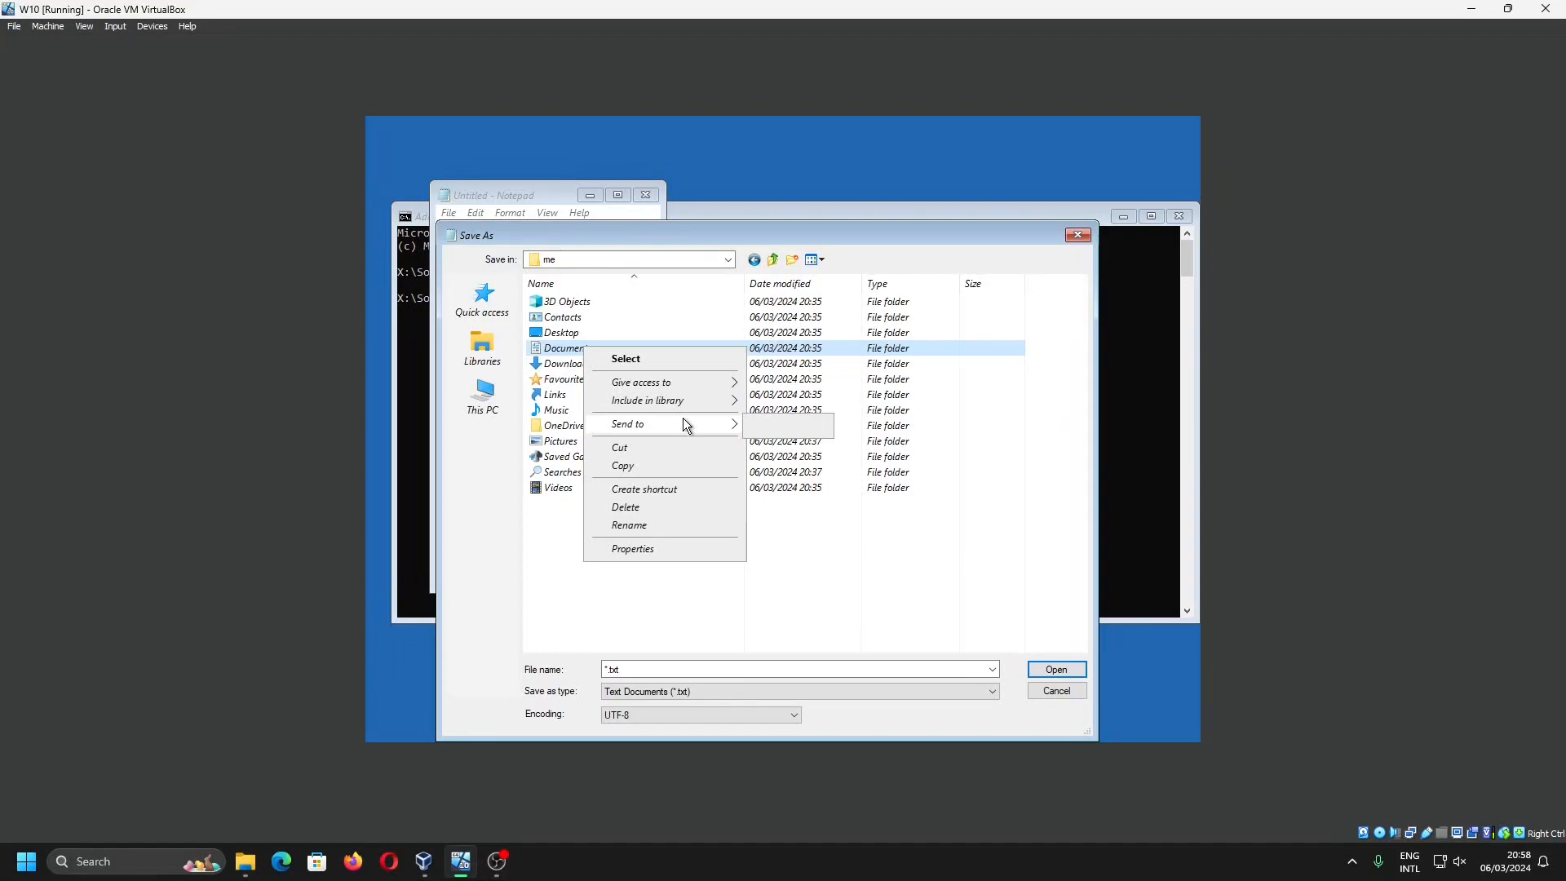
pyautogui.click(659, 466)
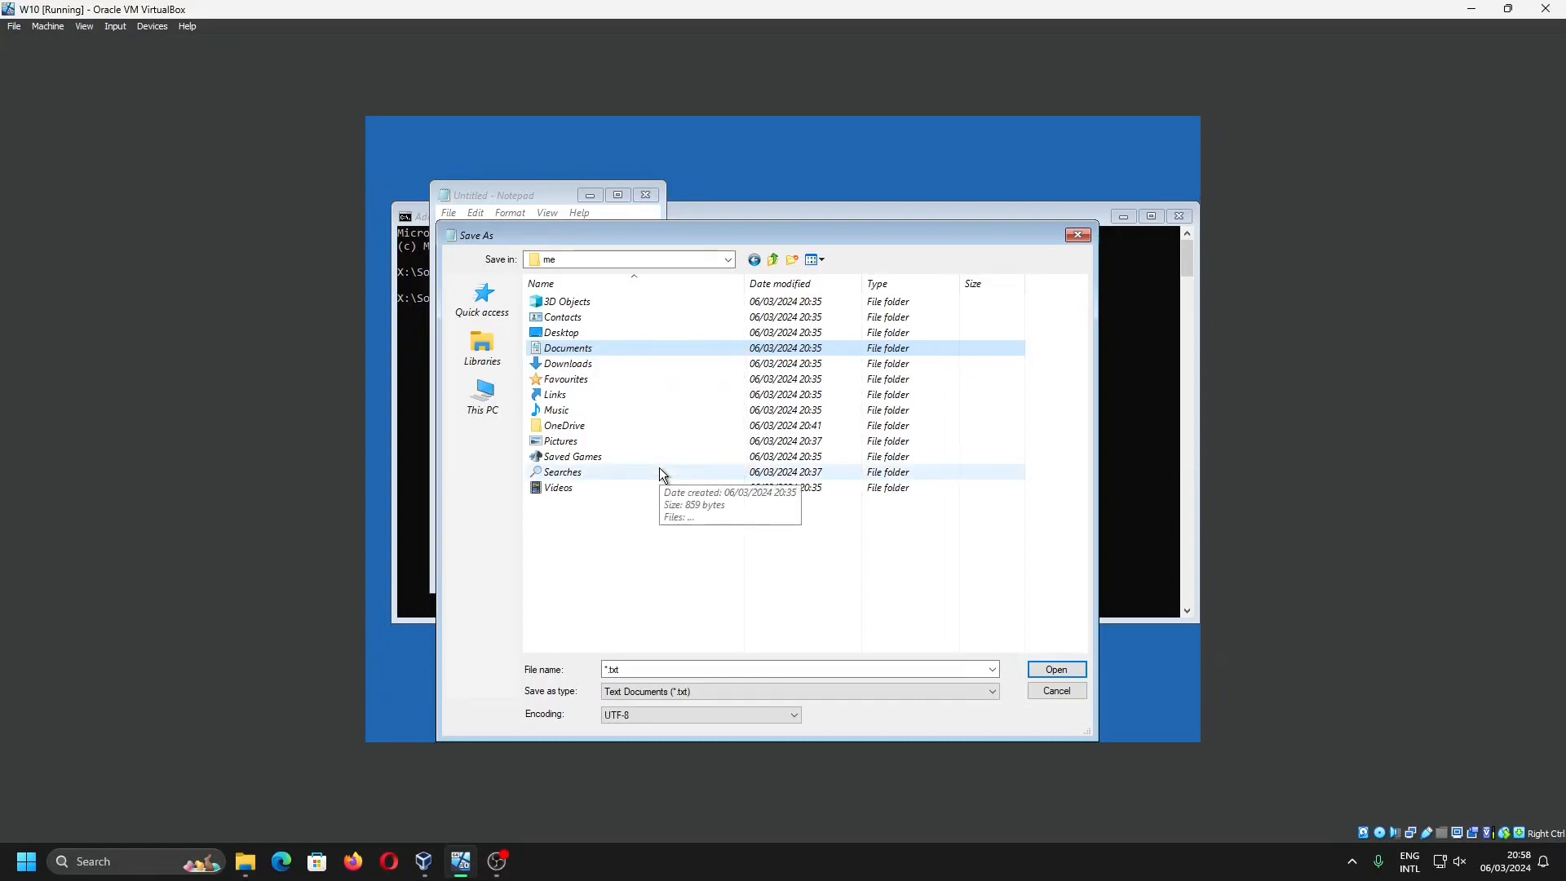
# - Paste the copied Documents folder into the root of Local Disk (E:) and refresh the file list
pyautogui.click(775, 261)
pyautogui.click(775, 261)
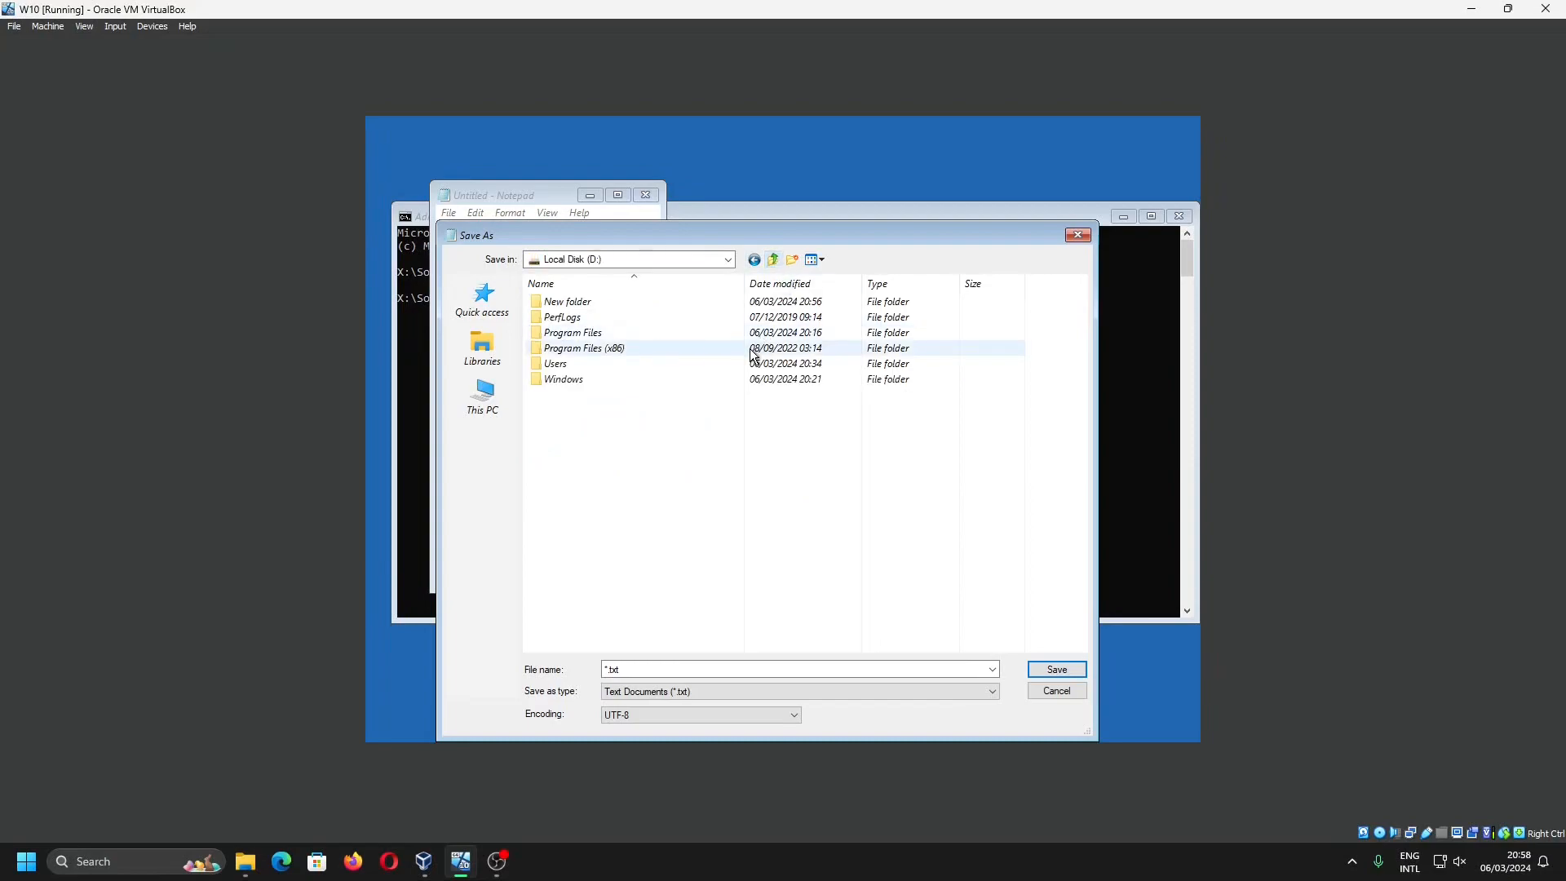
pyautogui.click(728, 260)
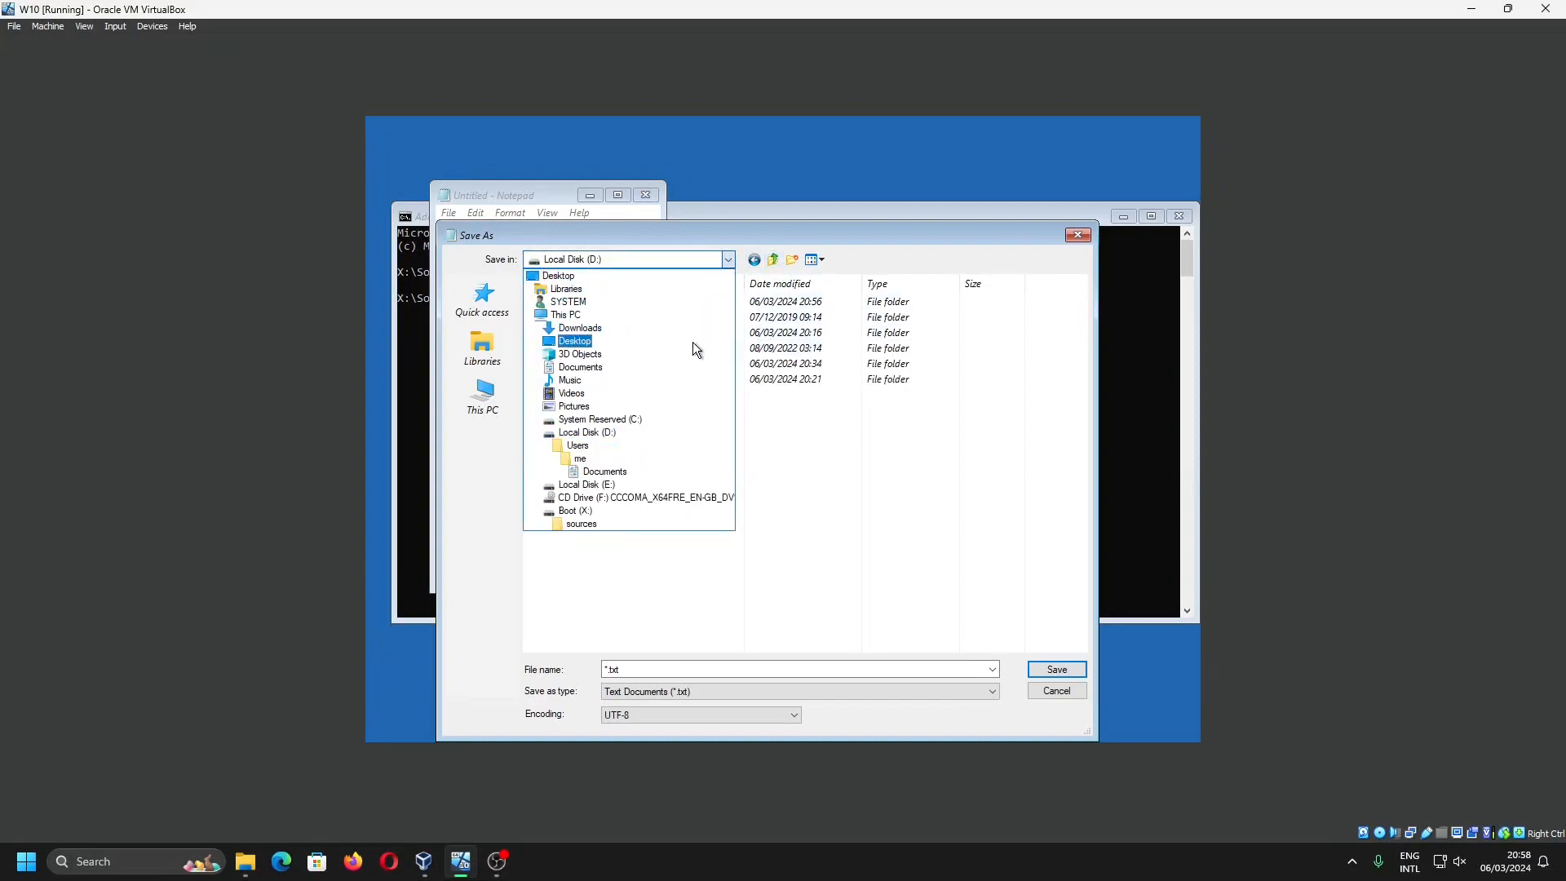
pyautogui.click(682, 315)
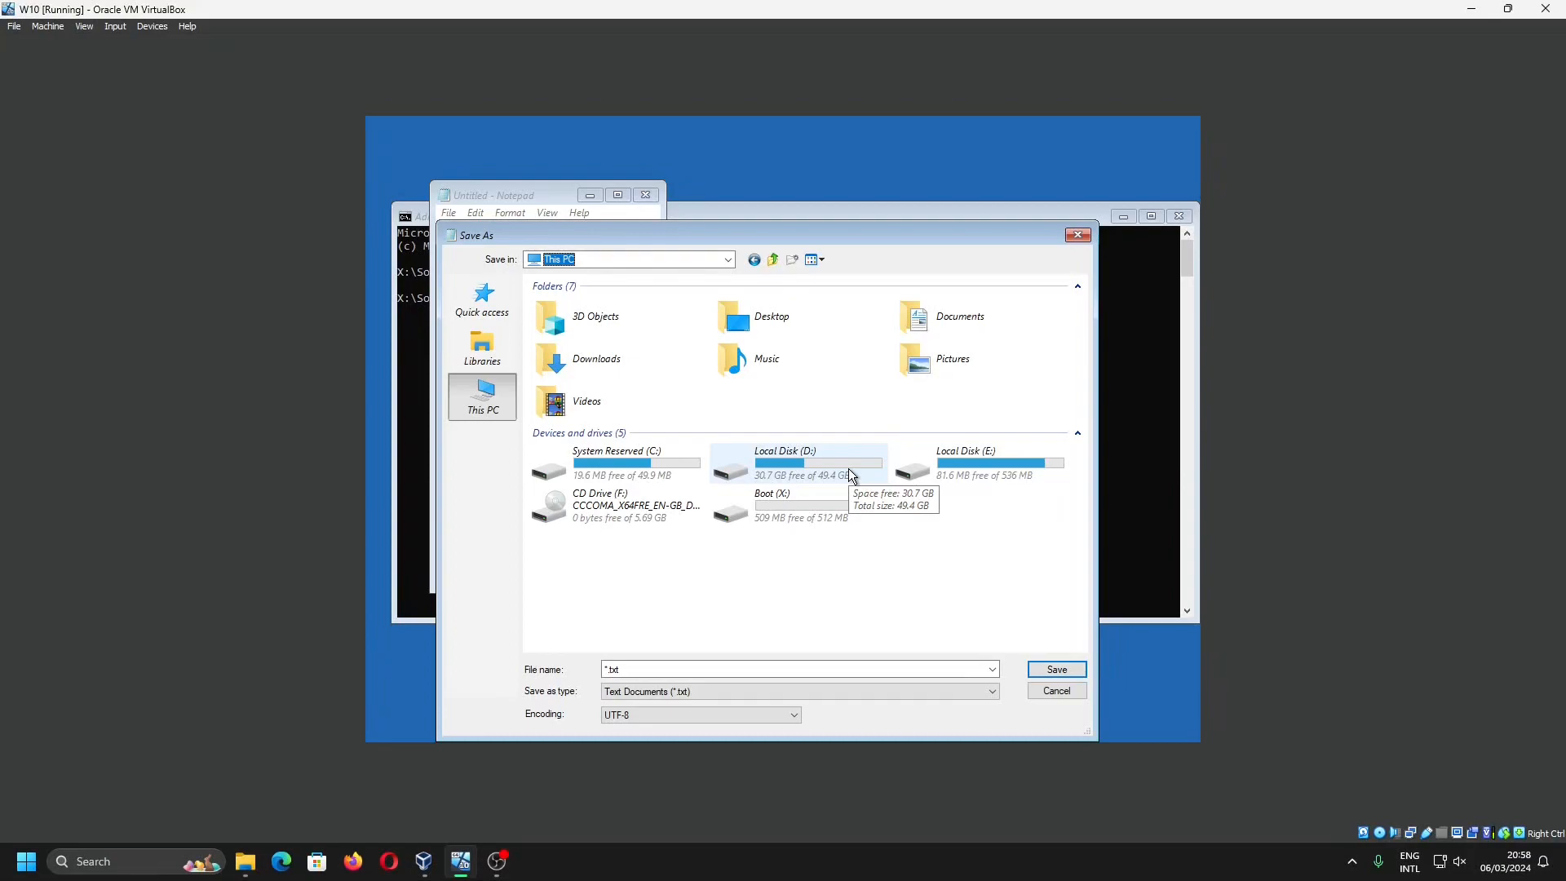
pyautogui.doubleClick(966, 468)
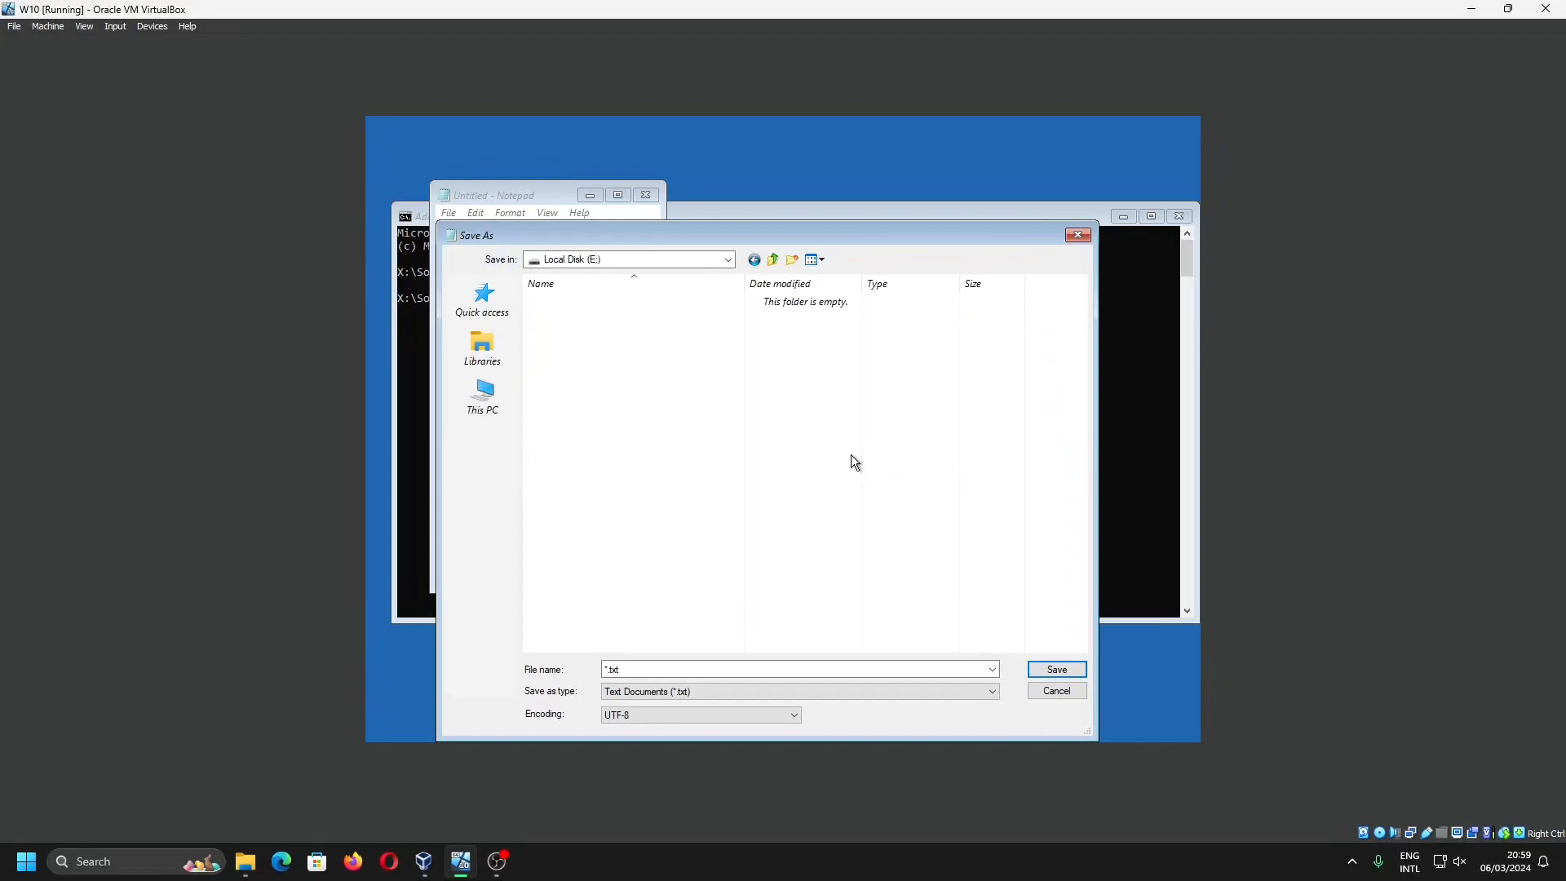
pyautogui.rightClick(851, 455)
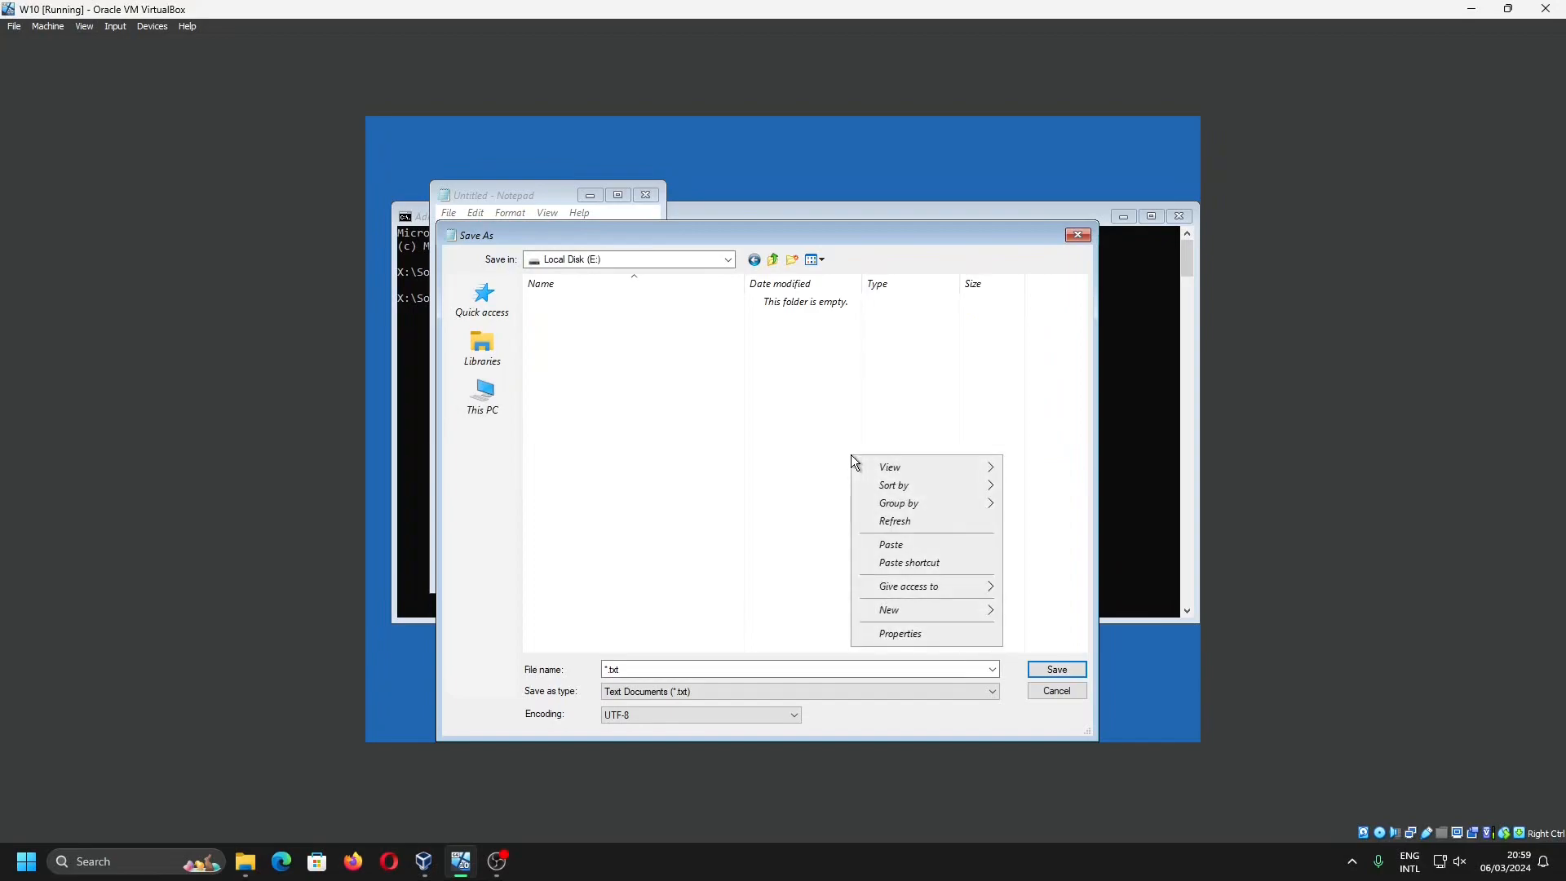
pyautogui.click(899, 545)
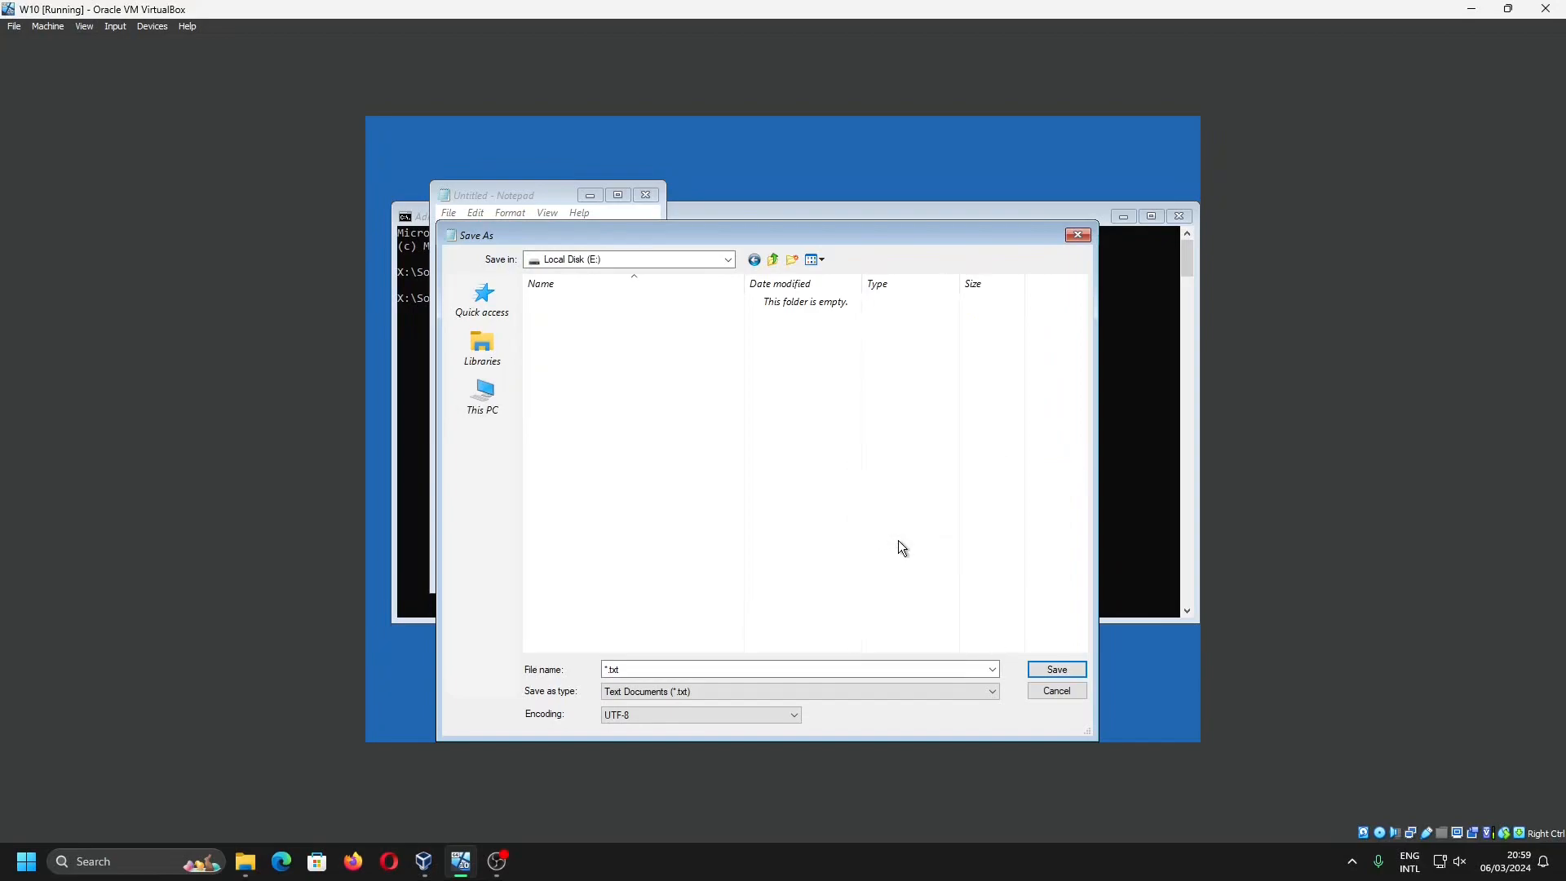
pyautogui.rightClick(762, 395)
pyautogui.click(805, 461)
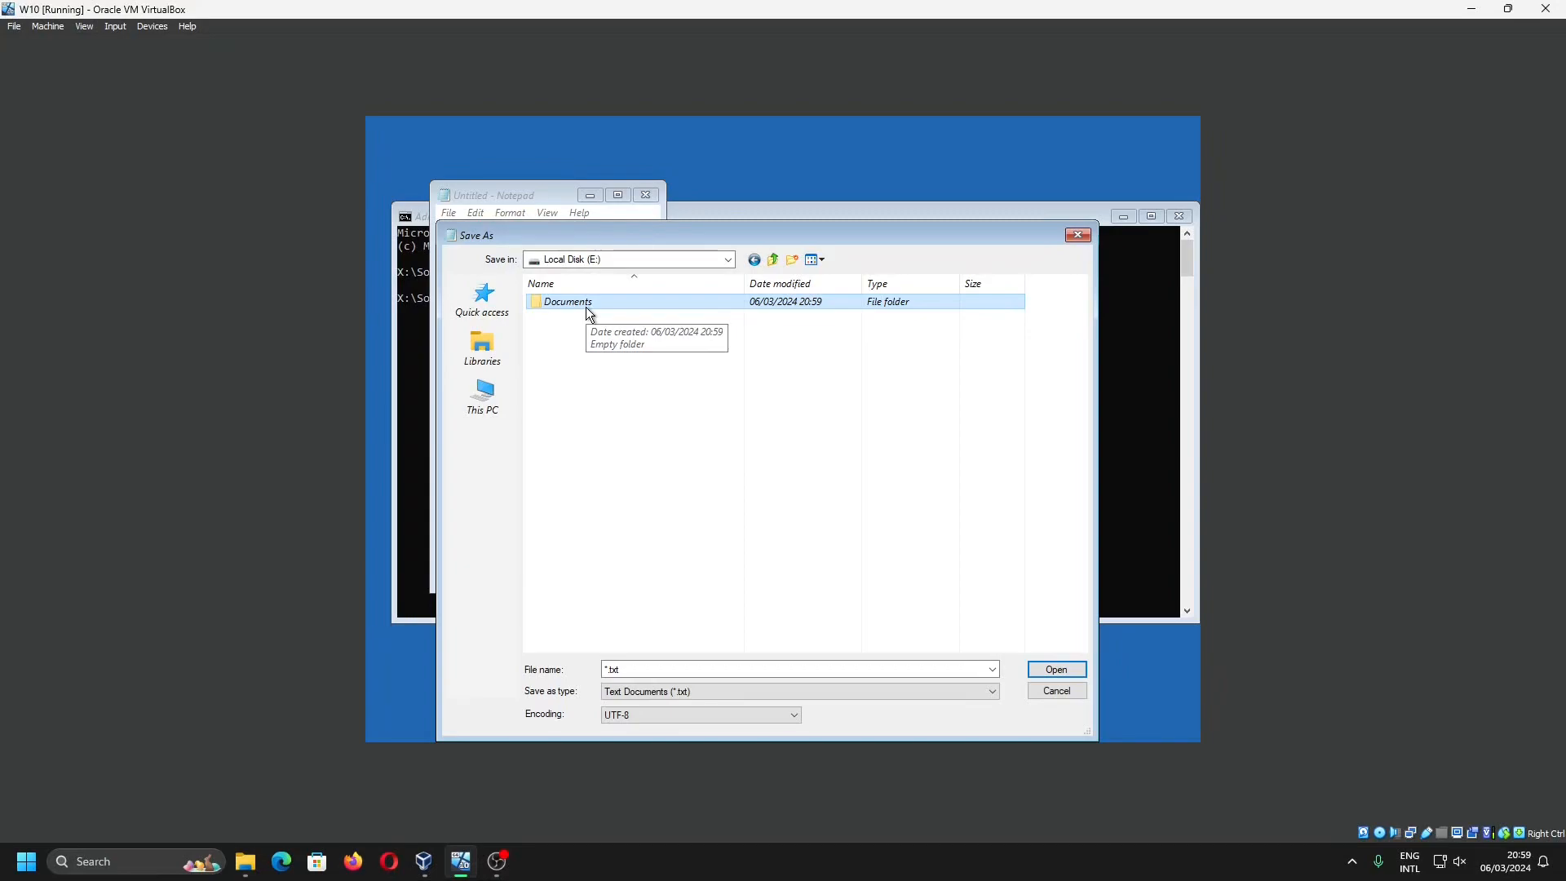
# - Check the contents of the pasted Documents folder on Local Disk (E:) and return to the root of Local Disk (D:)
pyautogui.doubleClick(586, 307)
pyautogui.click(772, 260)
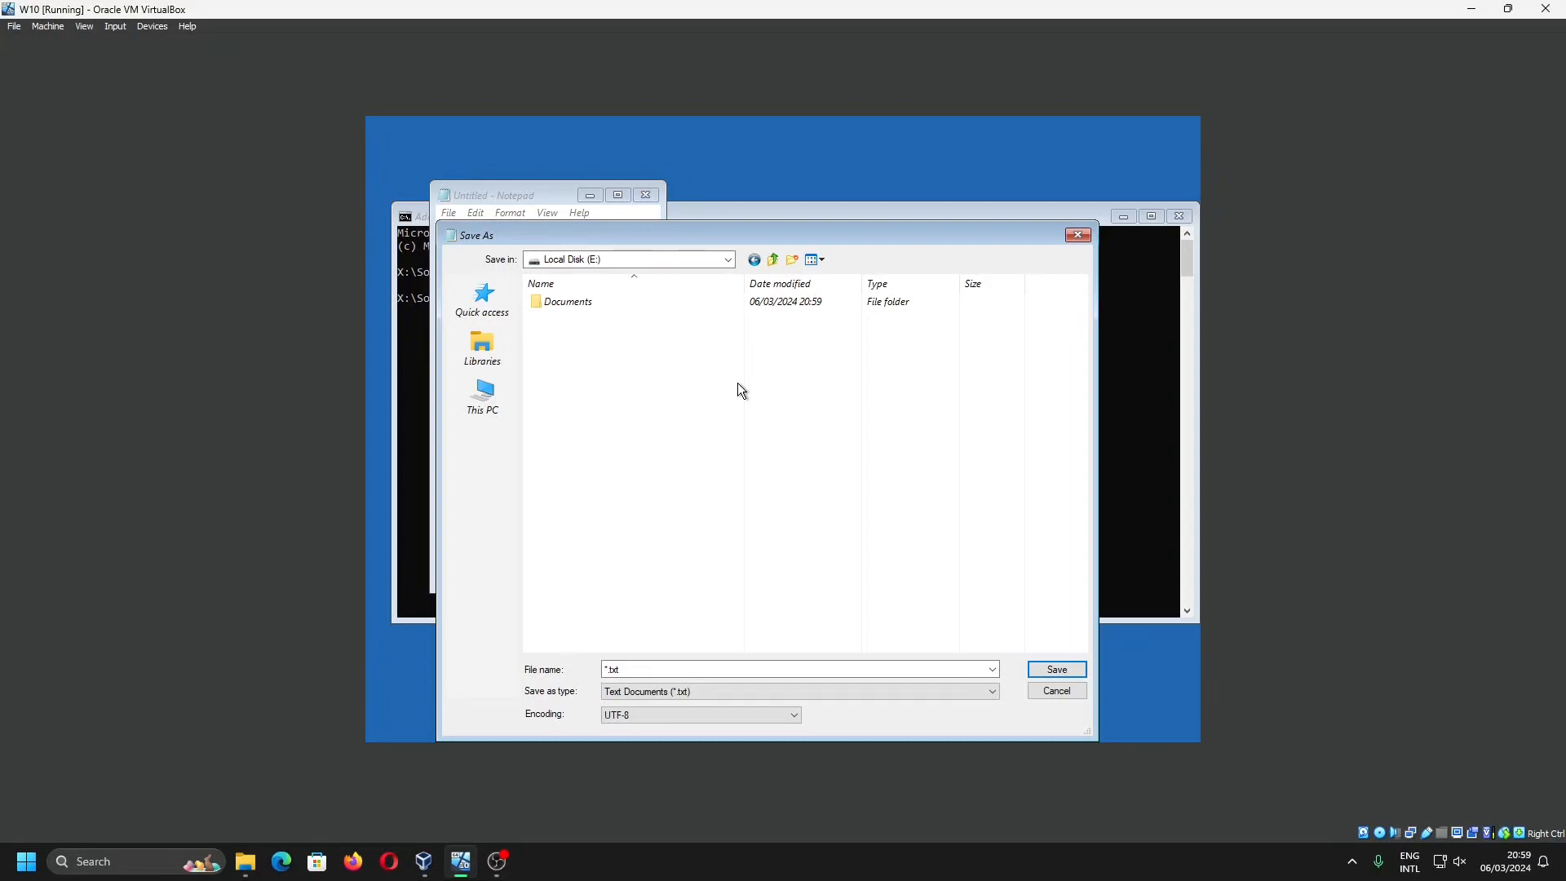
pyautogui.click(773, 260)
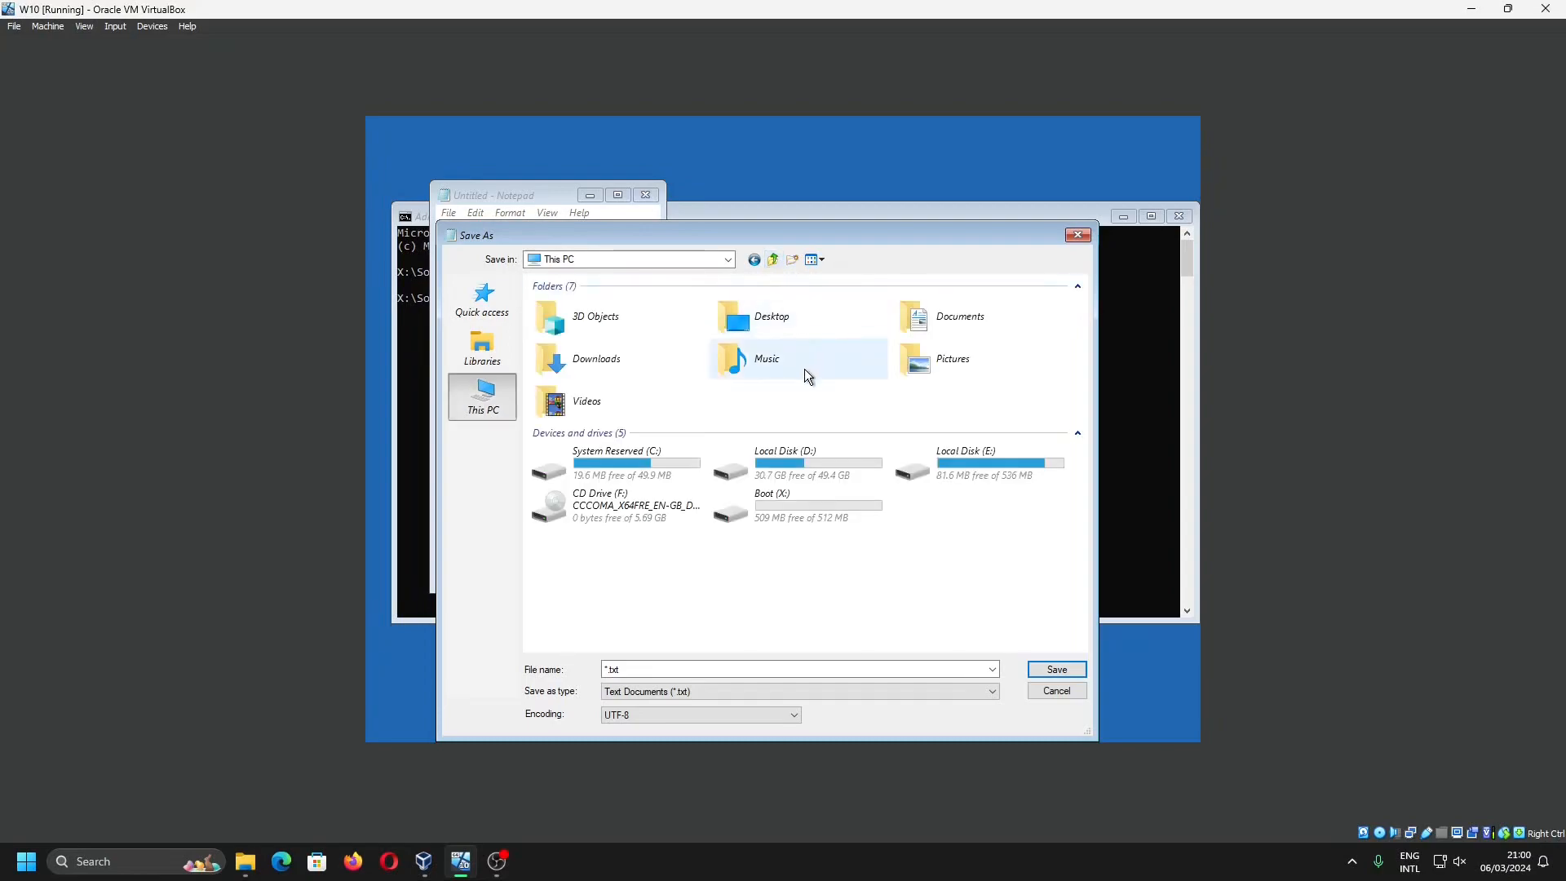
pyautogui.doubleClick(814, 455)
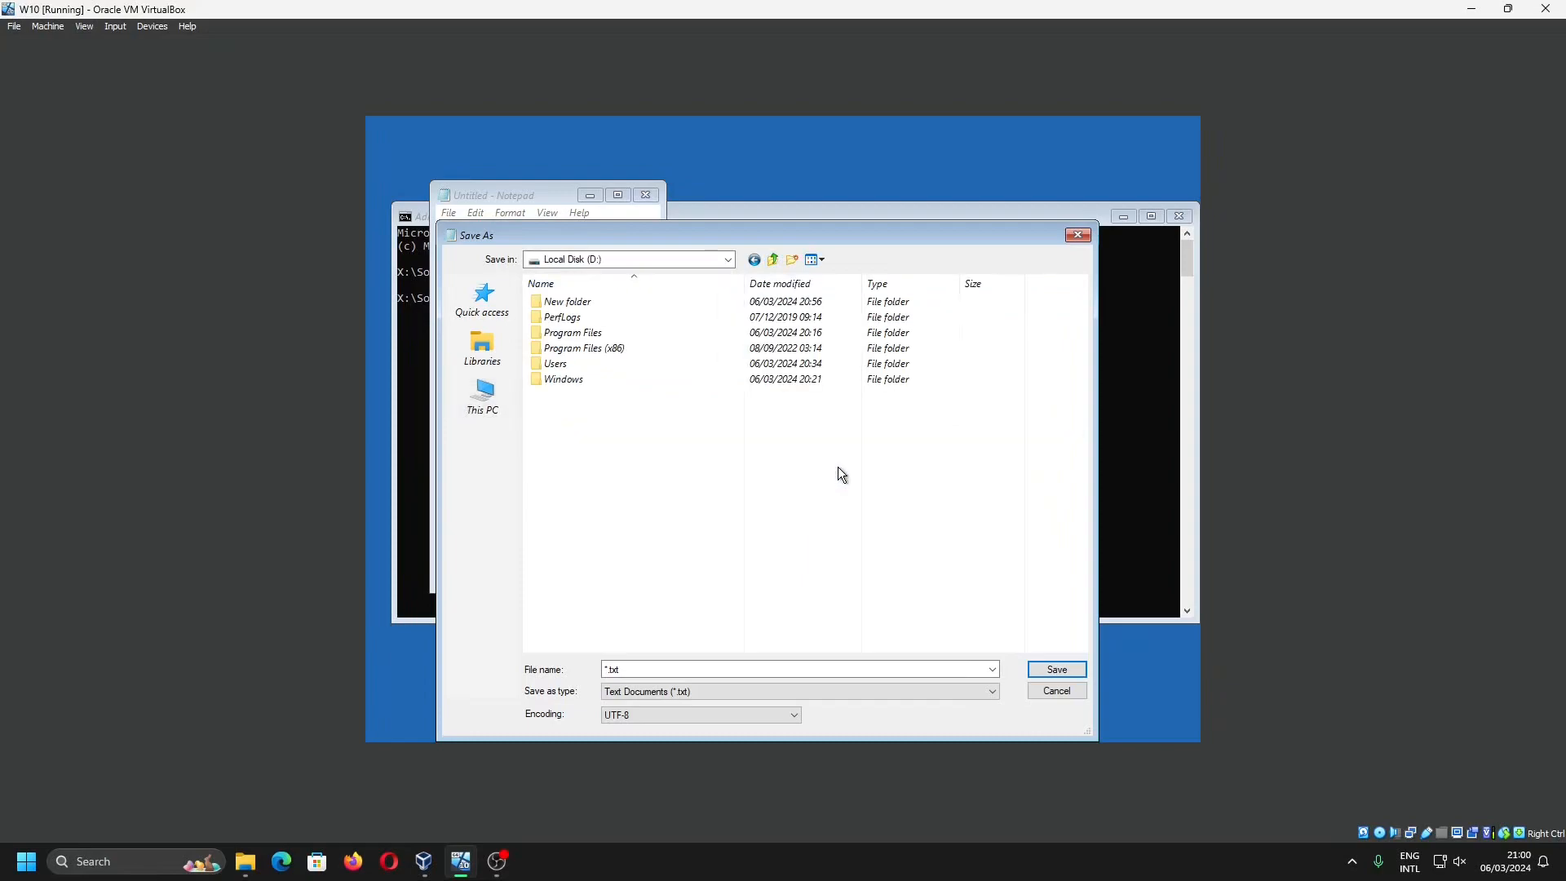
# - Copy the Program Files (x86) folder from the root of Local Disk (D:)
pyautogui.click(550, 382)
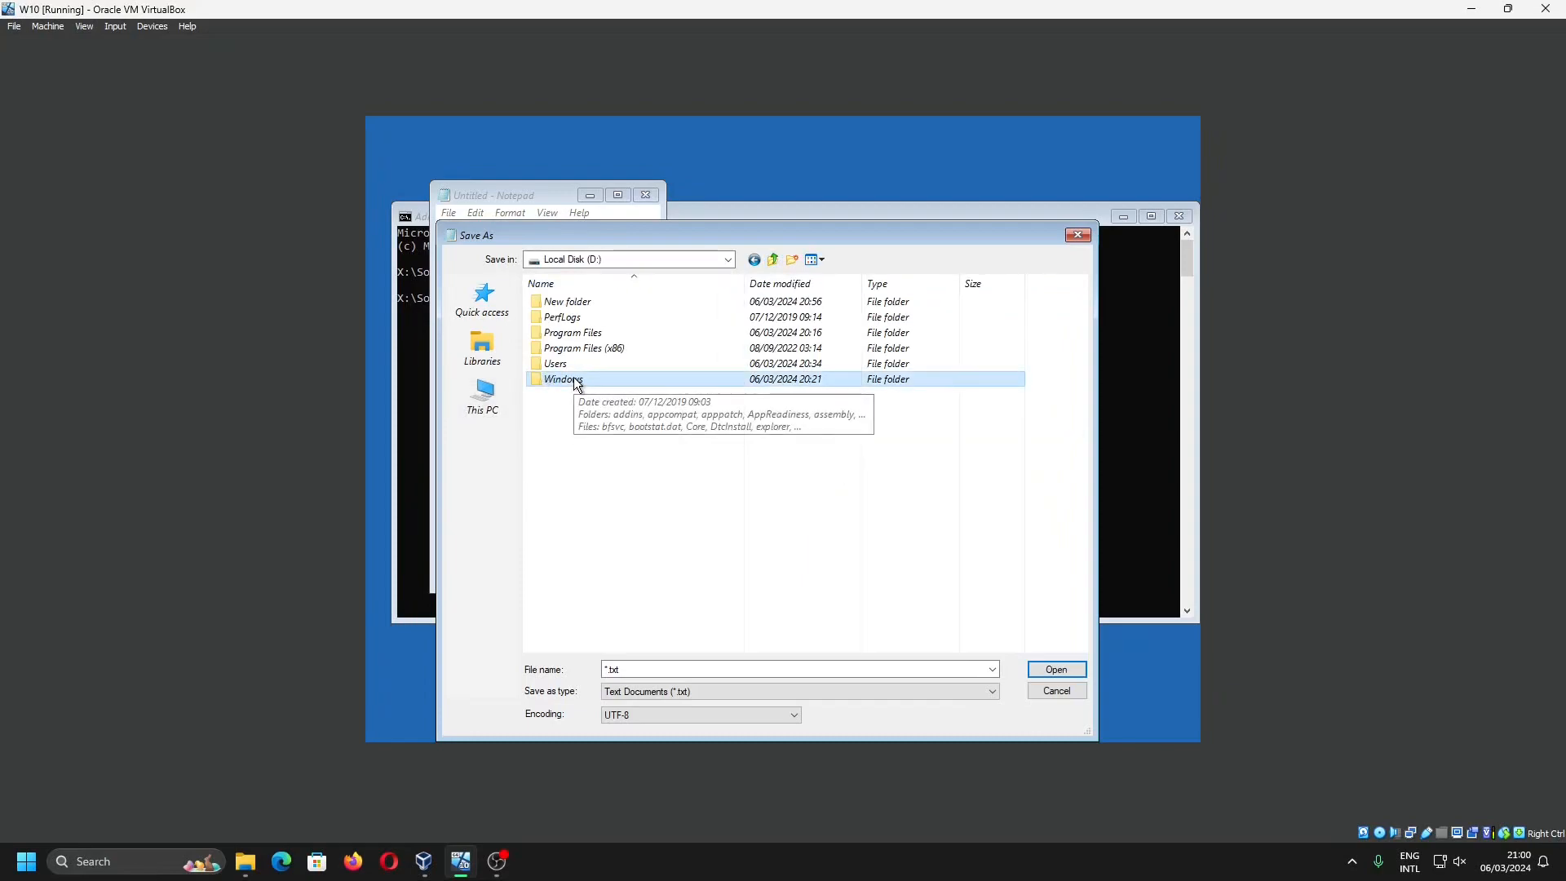
pyautogui.click(592, 352)
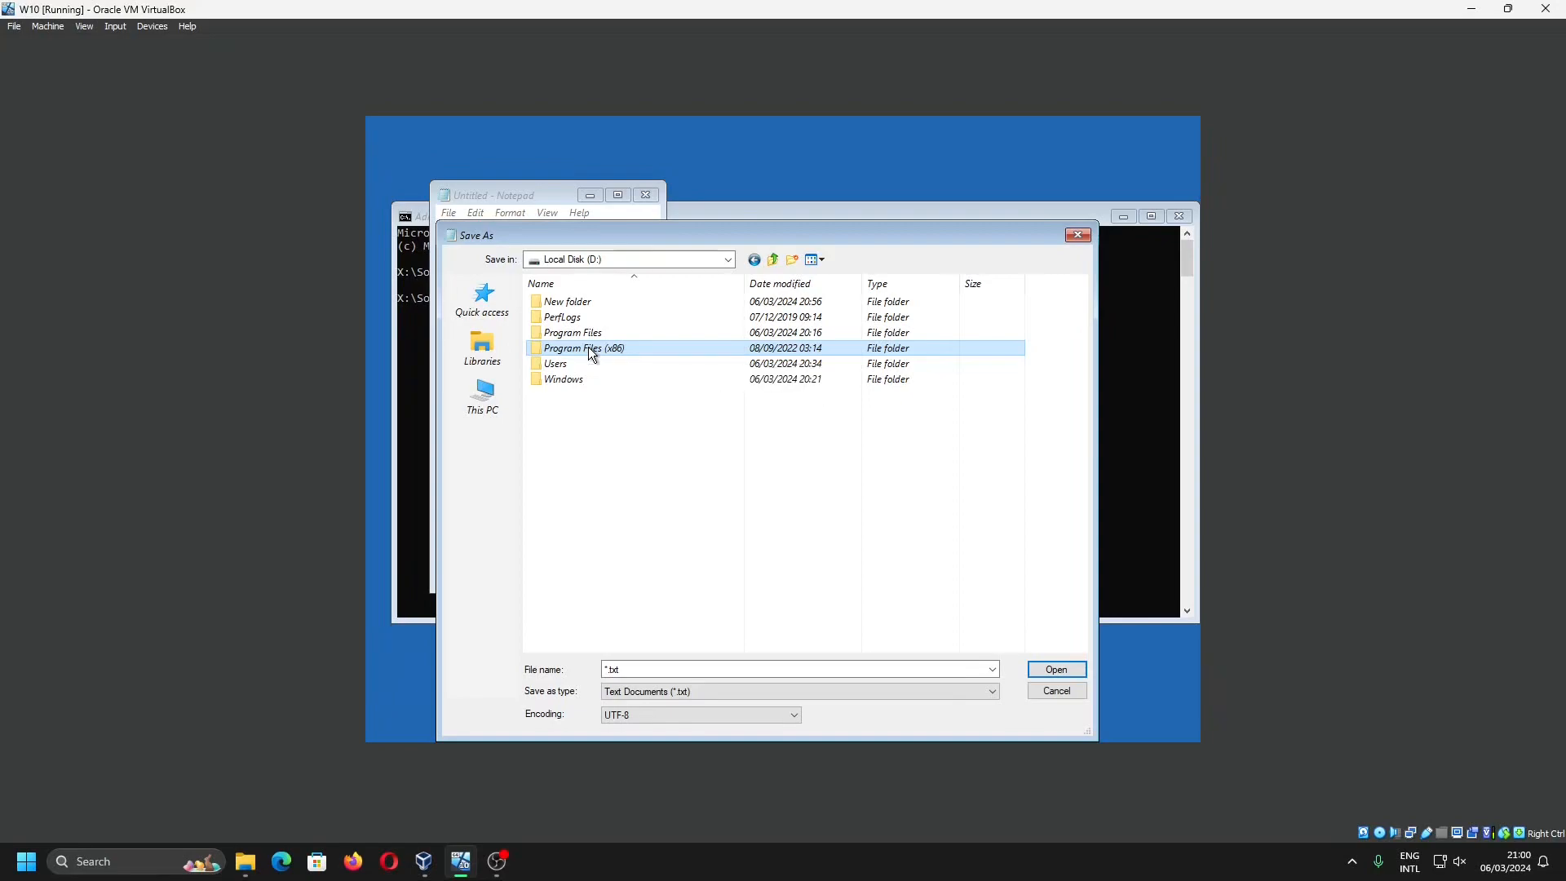
pyautogui.rightClick(592, 352)
pyautogui.click(646, 469)
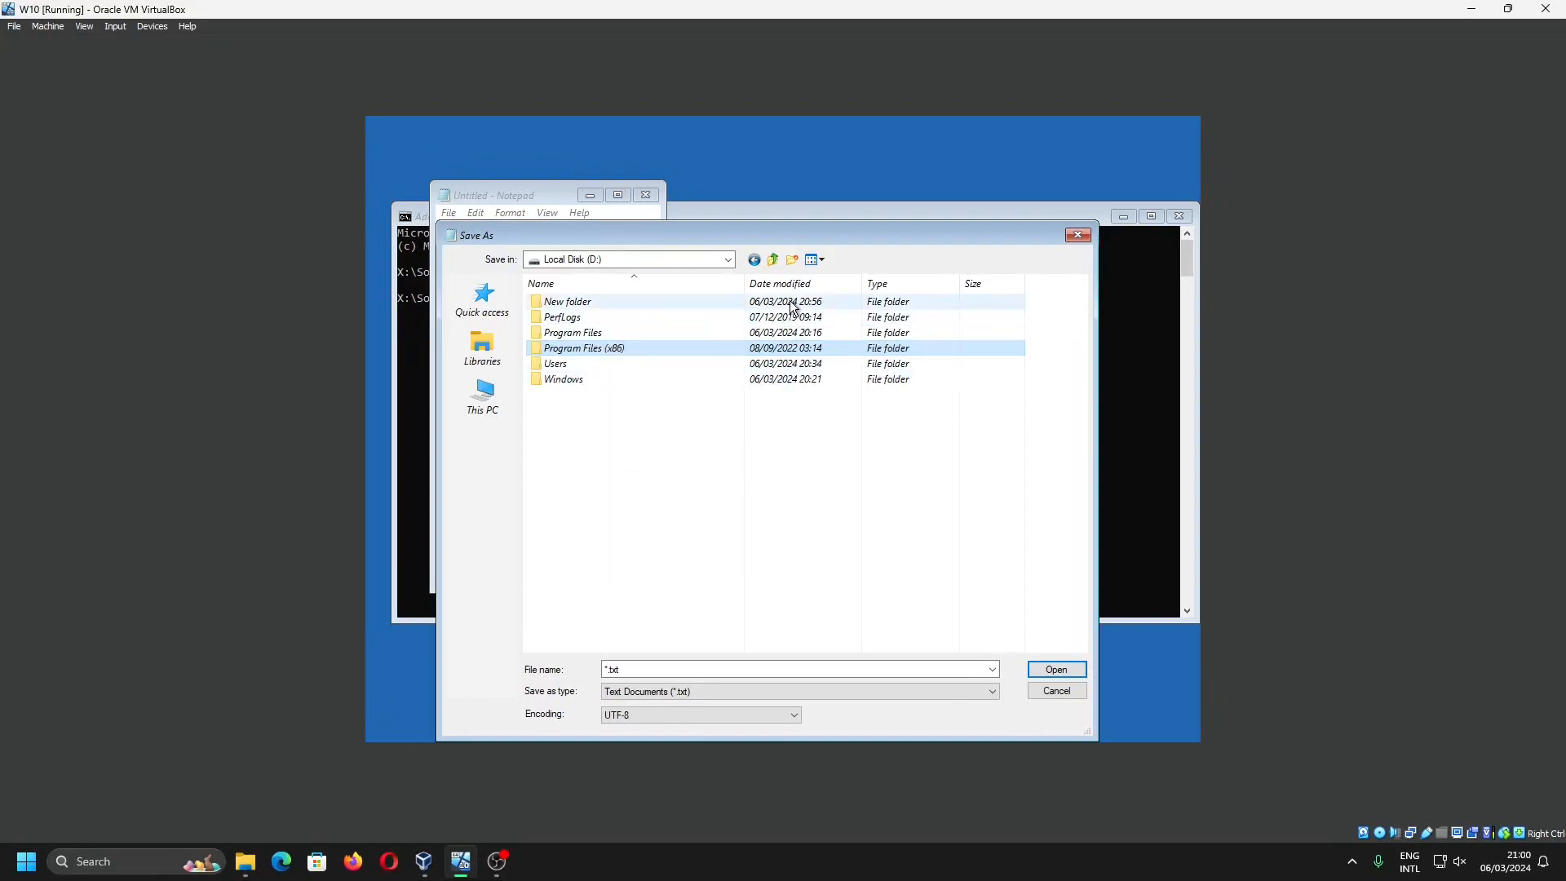
# - Try to paste the copied Program Files (x86) folder into the root of Local Disk (E:)
pyautogui.click(772, 263)
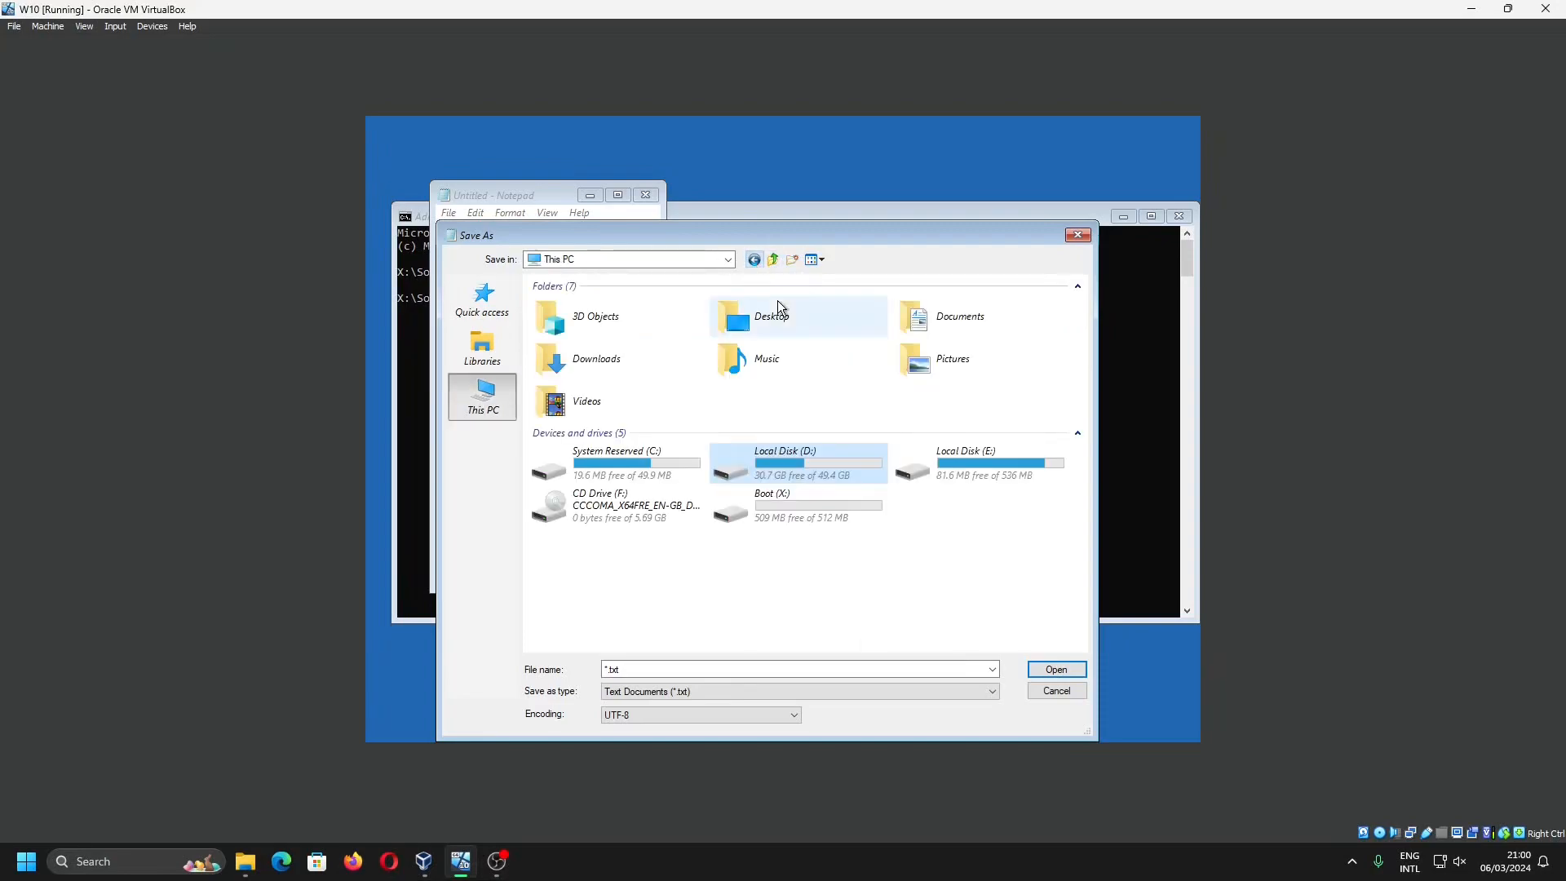
pyautogui.doubleClick(1017, 472)
pyautogui.rightClick(614, 395)
pyautogui.click(653, 478)
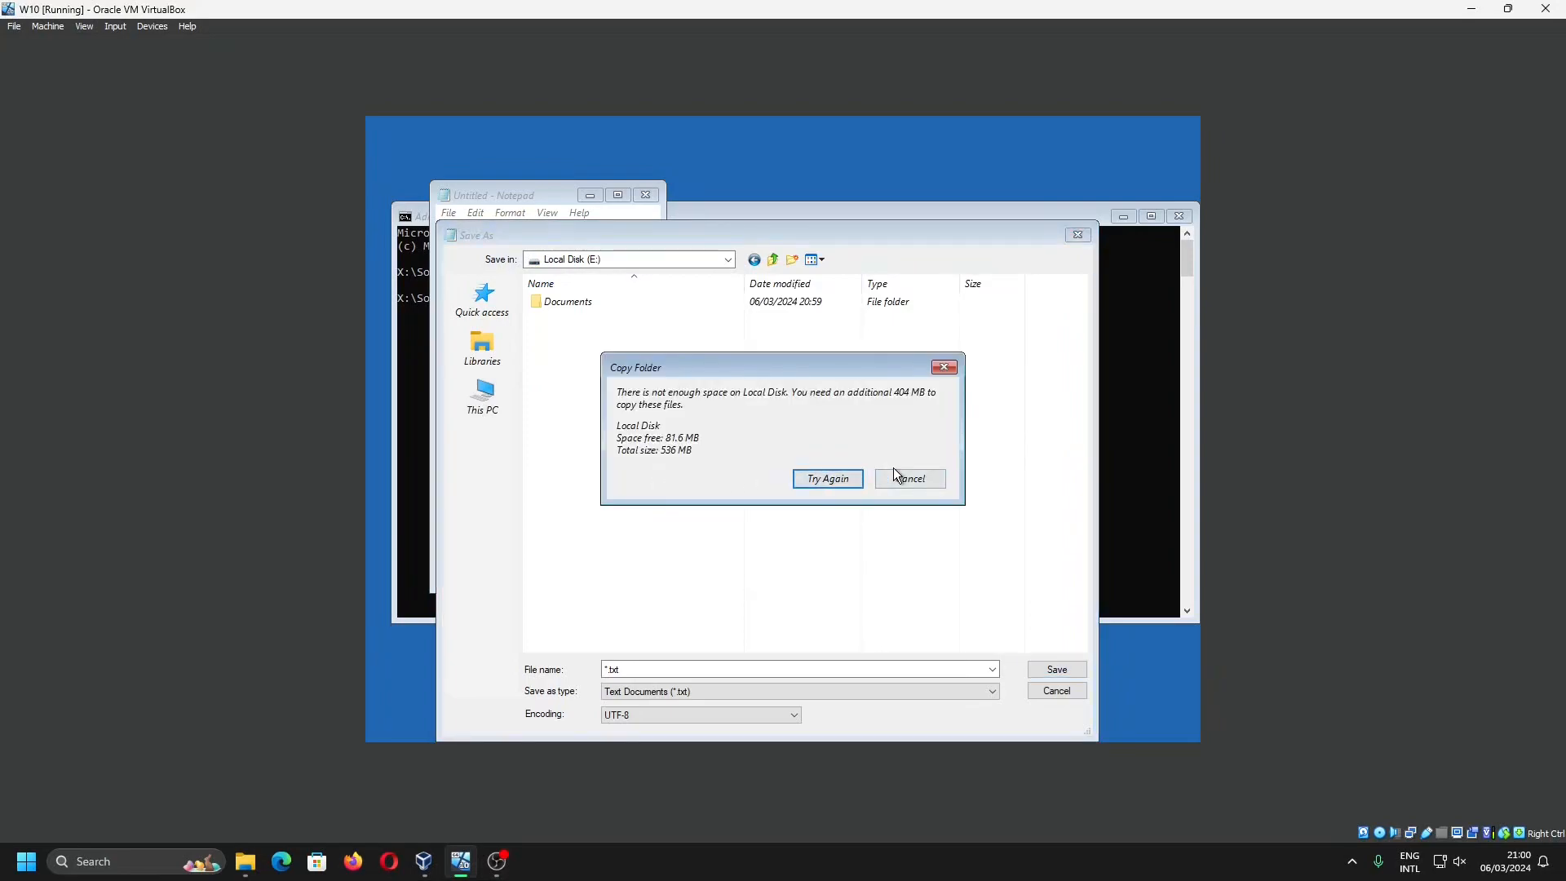
pyautogui.click(940, 479)
# - Paste the copied Program Files (x86) folder into New folder on Local Disk (D:) and refresh the file list
pyautogui.click(773, 260)
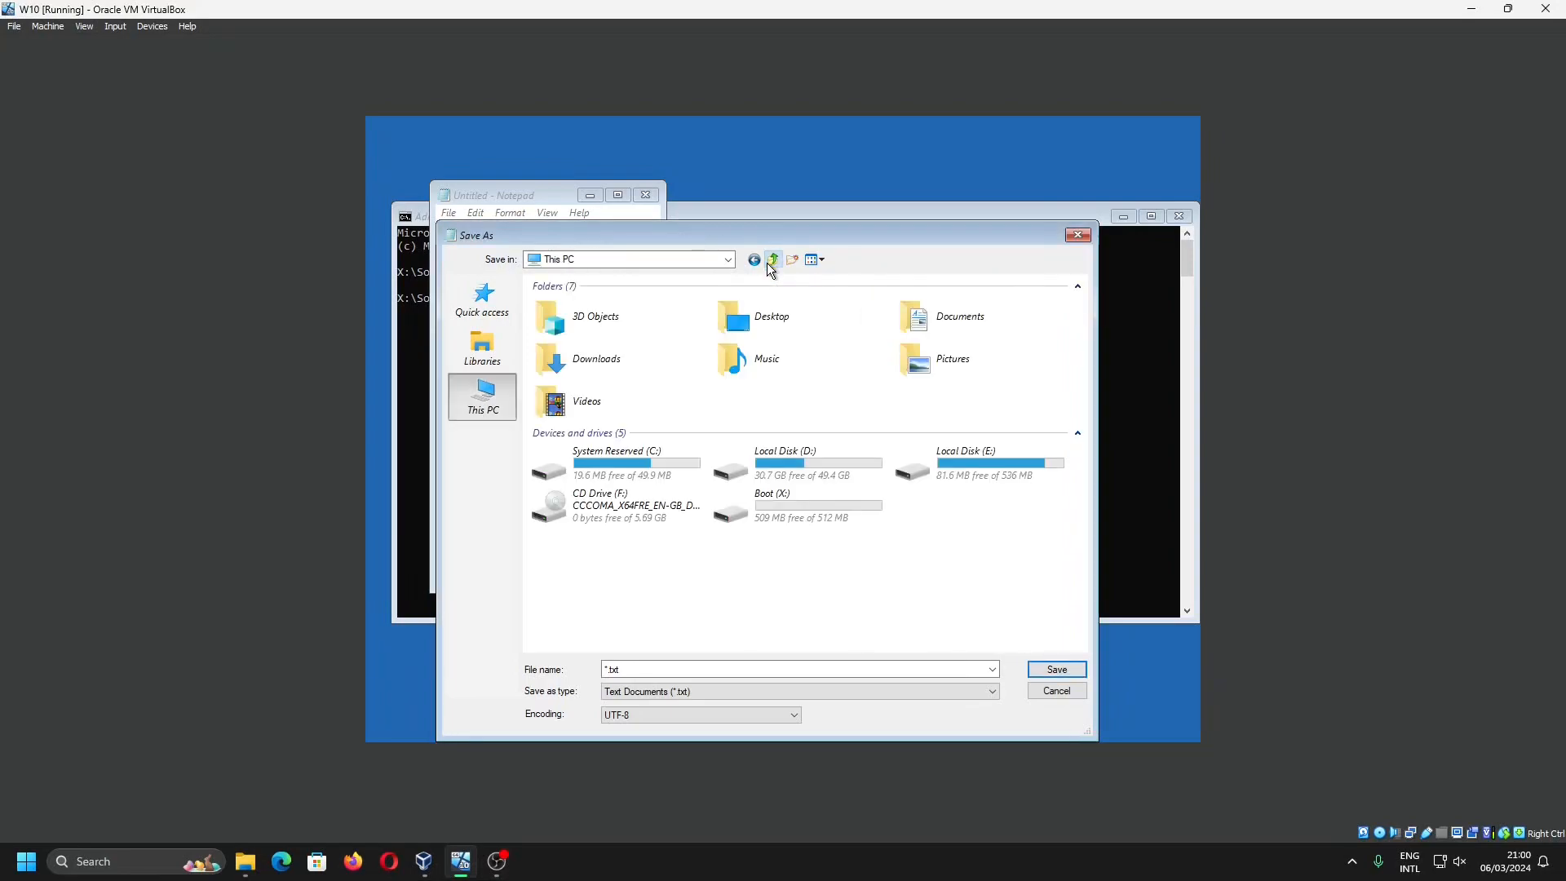
pyautogui.doubleClick(775, 473)
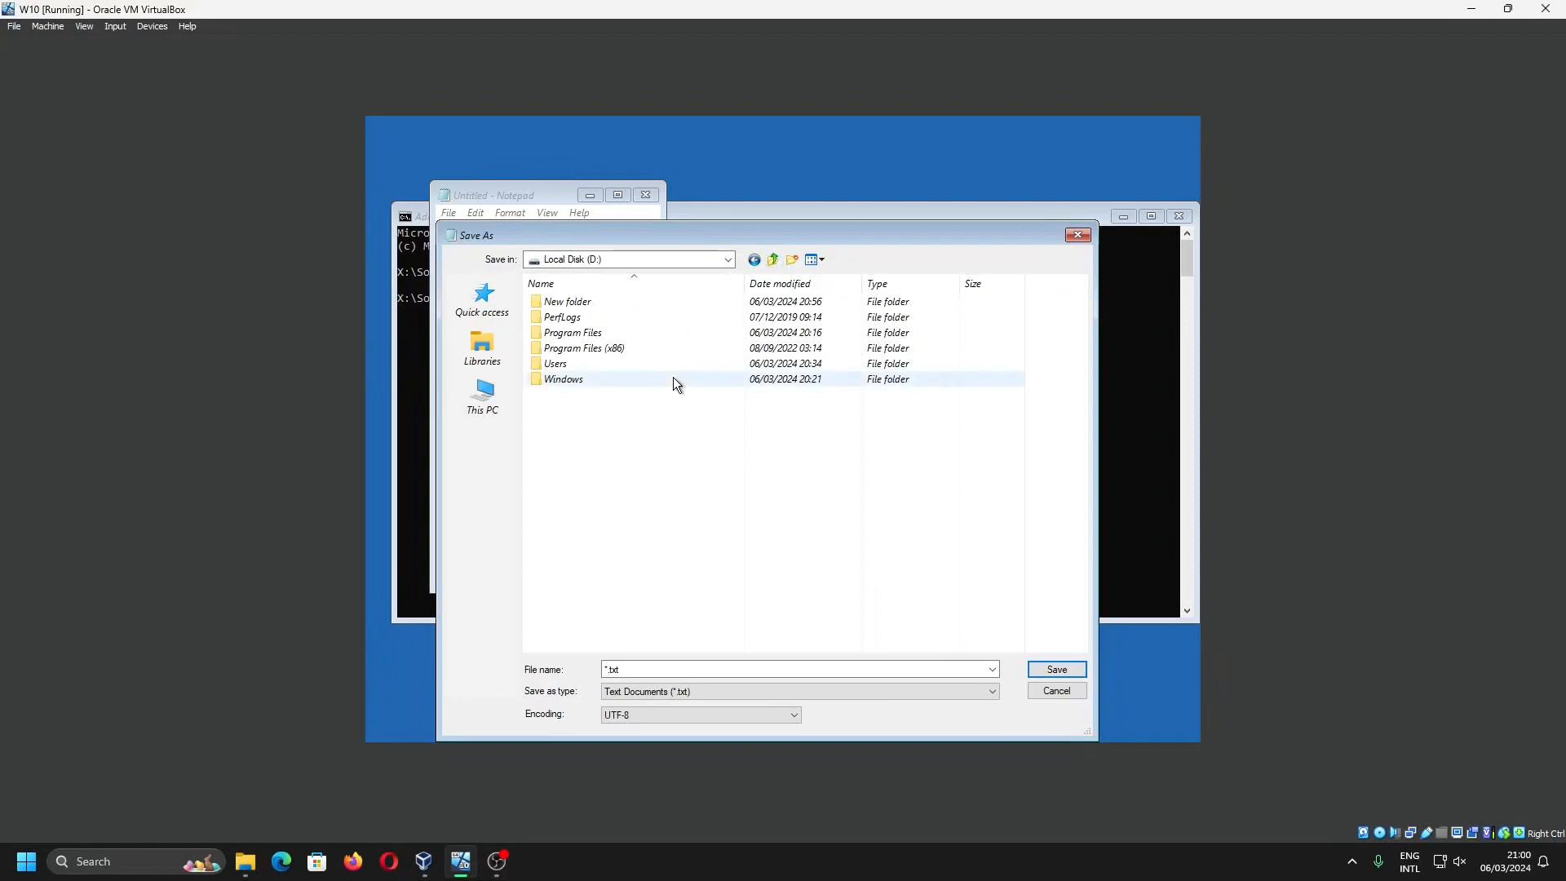
pyautogui.doubleClick(635, 308)
pyautogui.rightClick(633, 447)
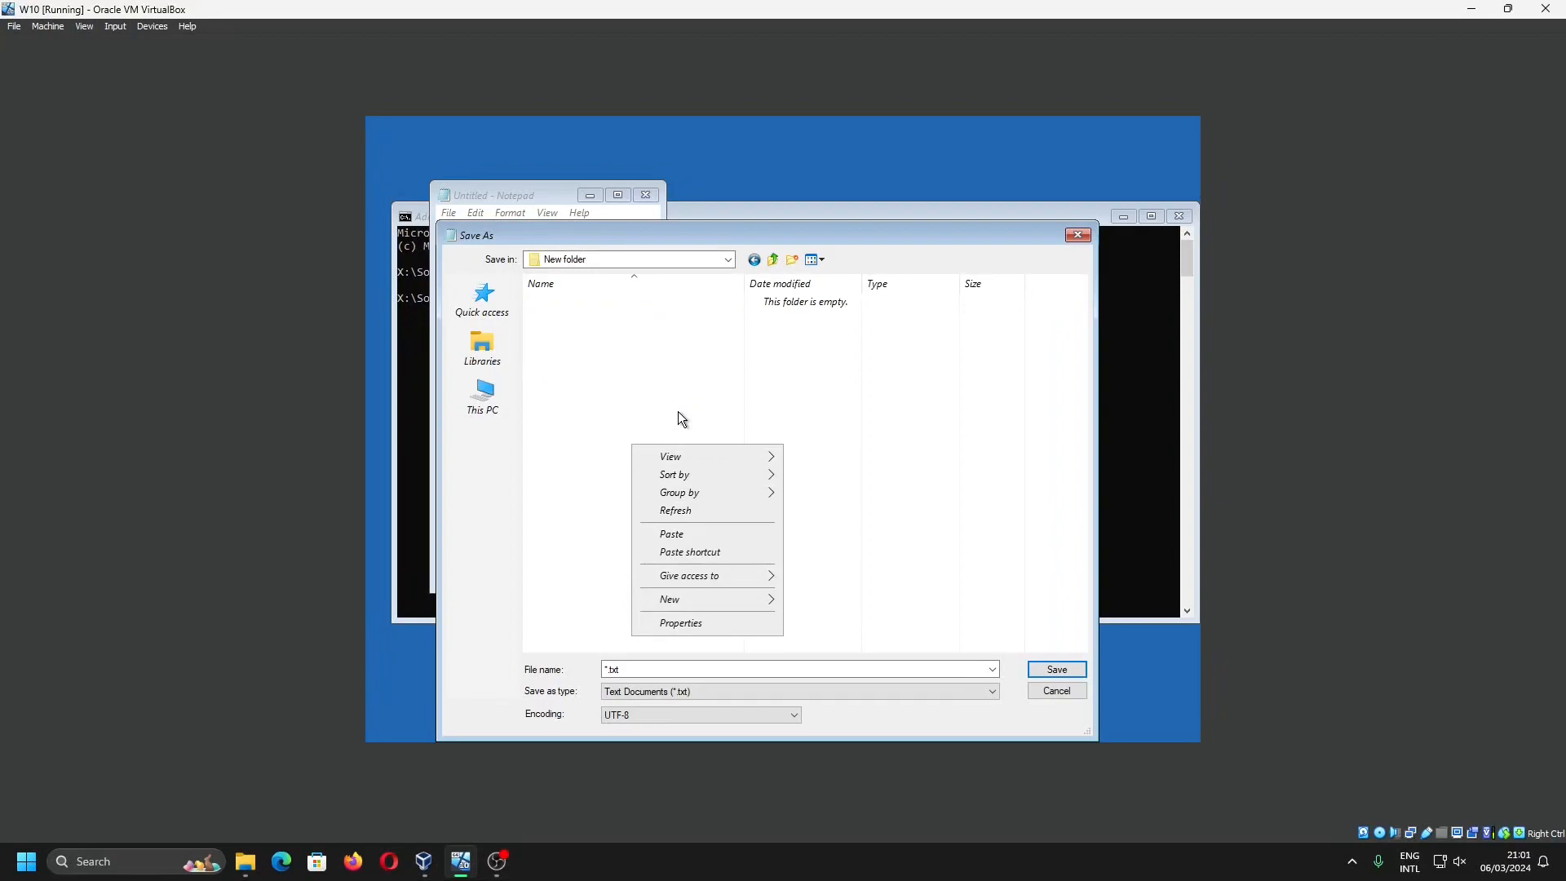
pyautogui.click(677, 533)
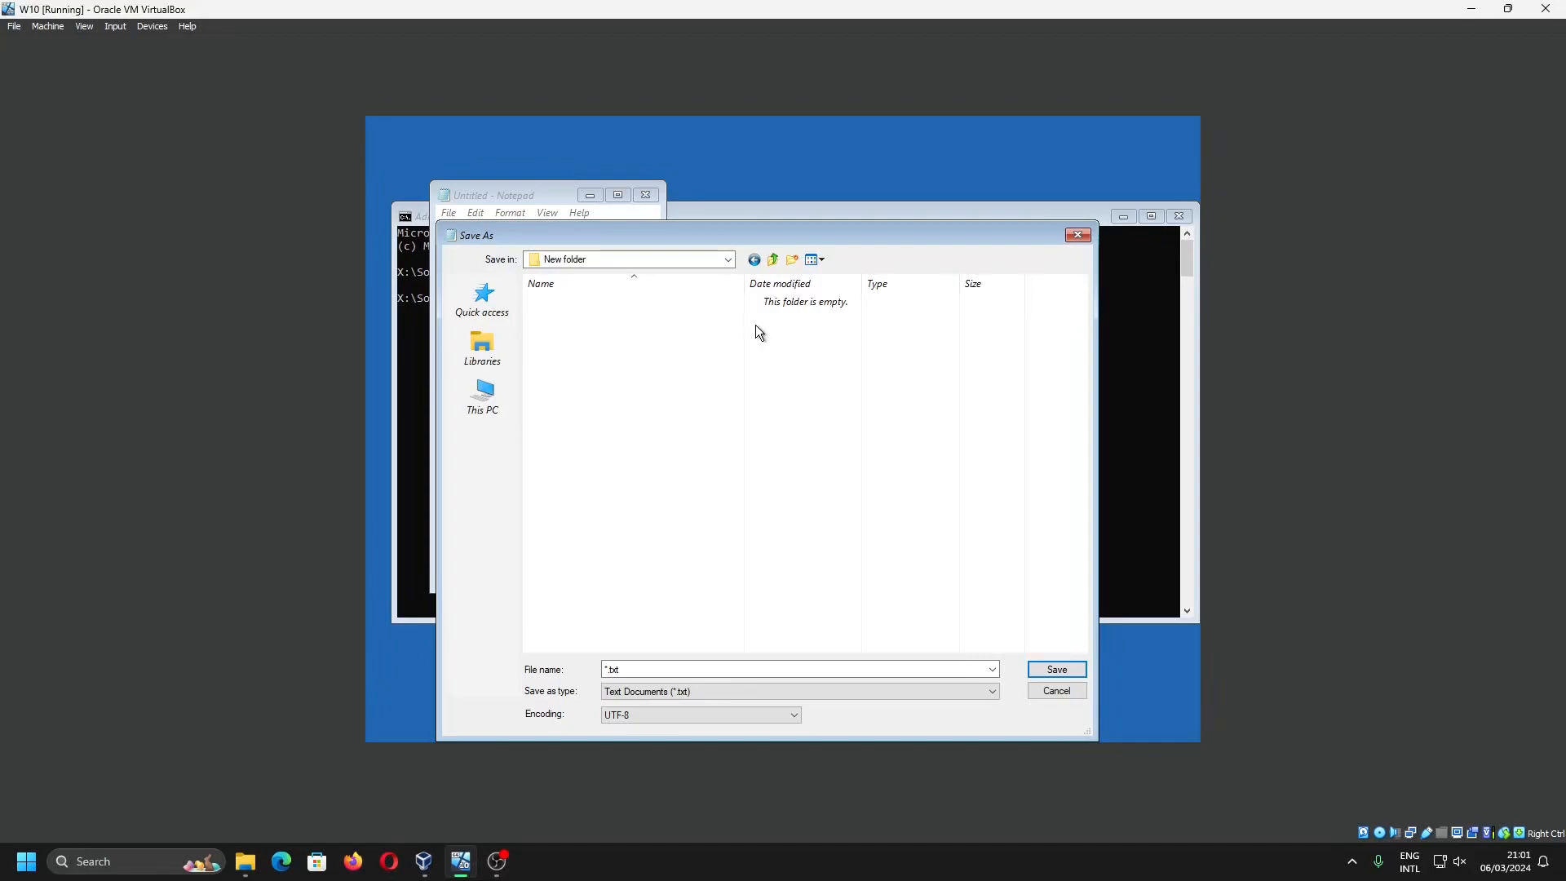
pyautogui.rightClick(715, 427)
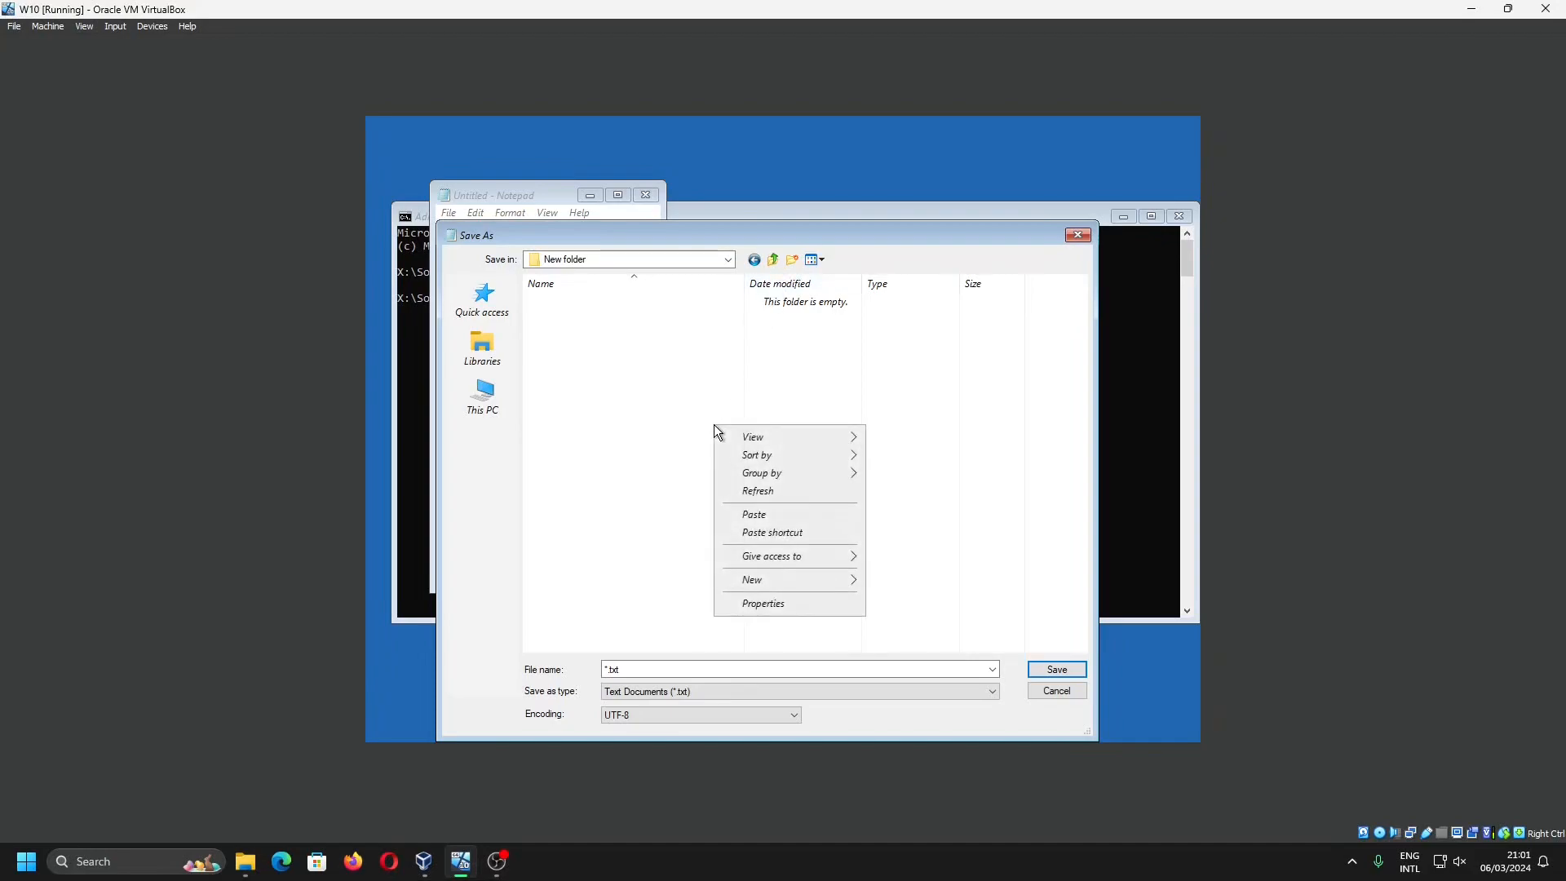
pyautogui.click(758, 489)
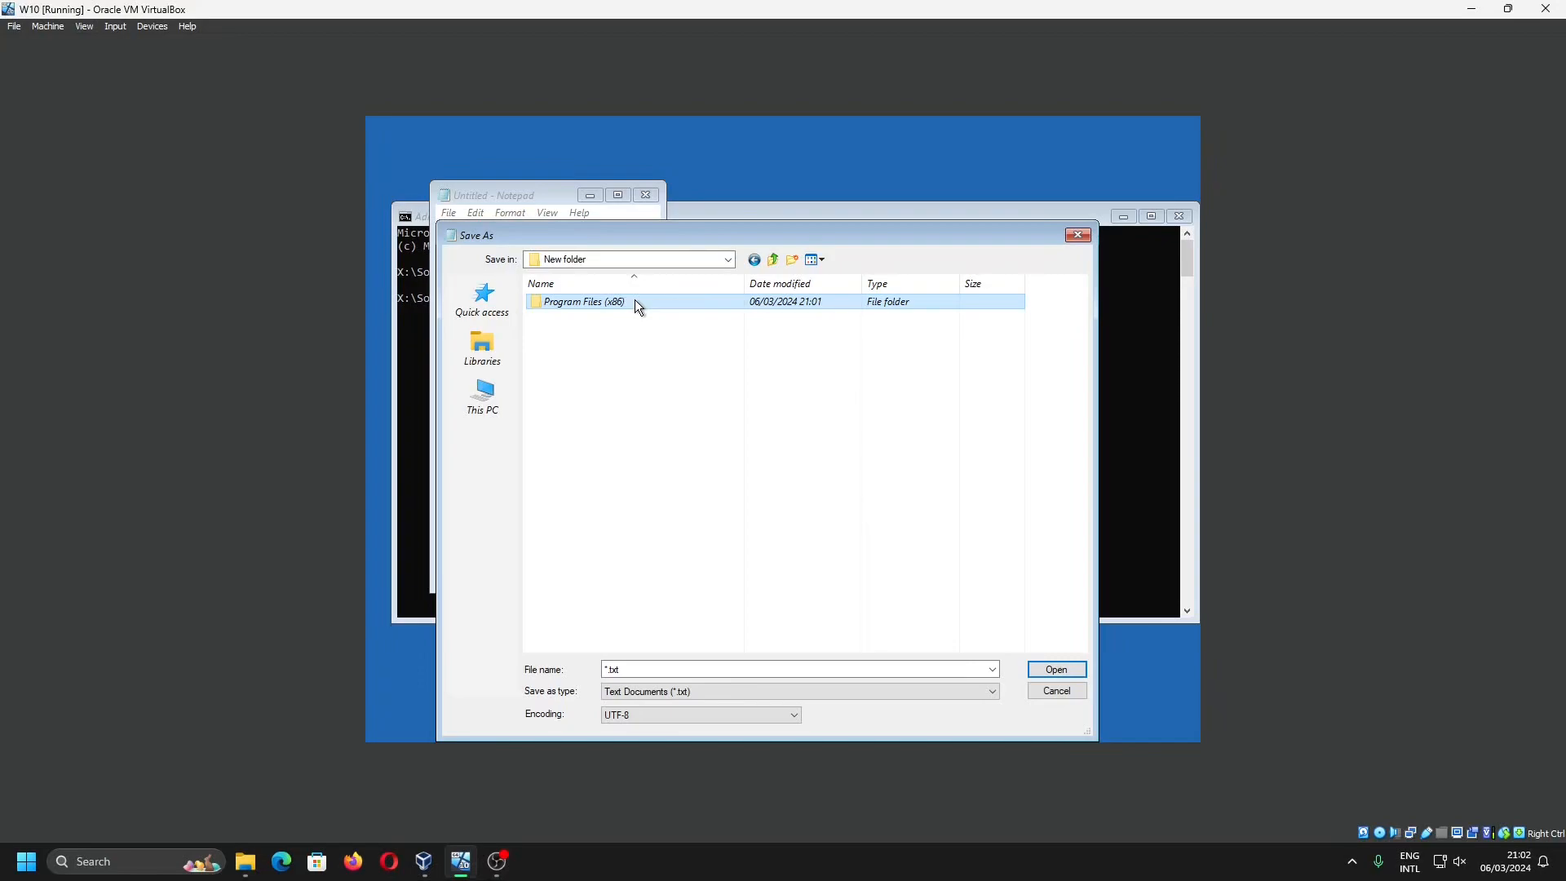
# - Close the Save As dialog and the command prompt, and turn off the PC from the recovery options
pyautogui.click(1078, 235)
pyautogui.click(1174, 216)
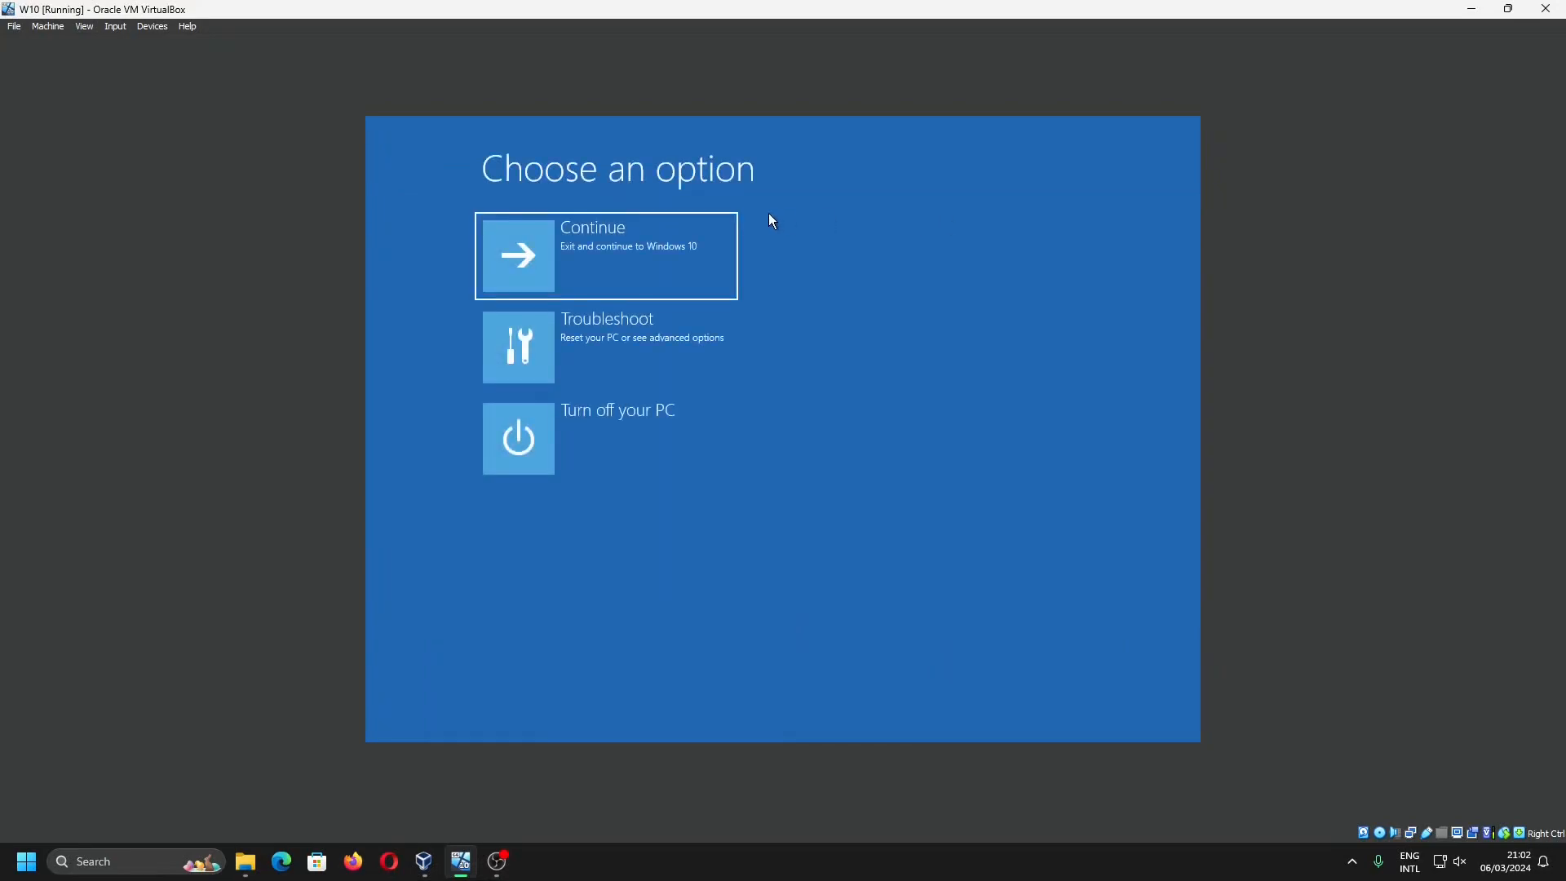
pyautogui.click(637, 464)
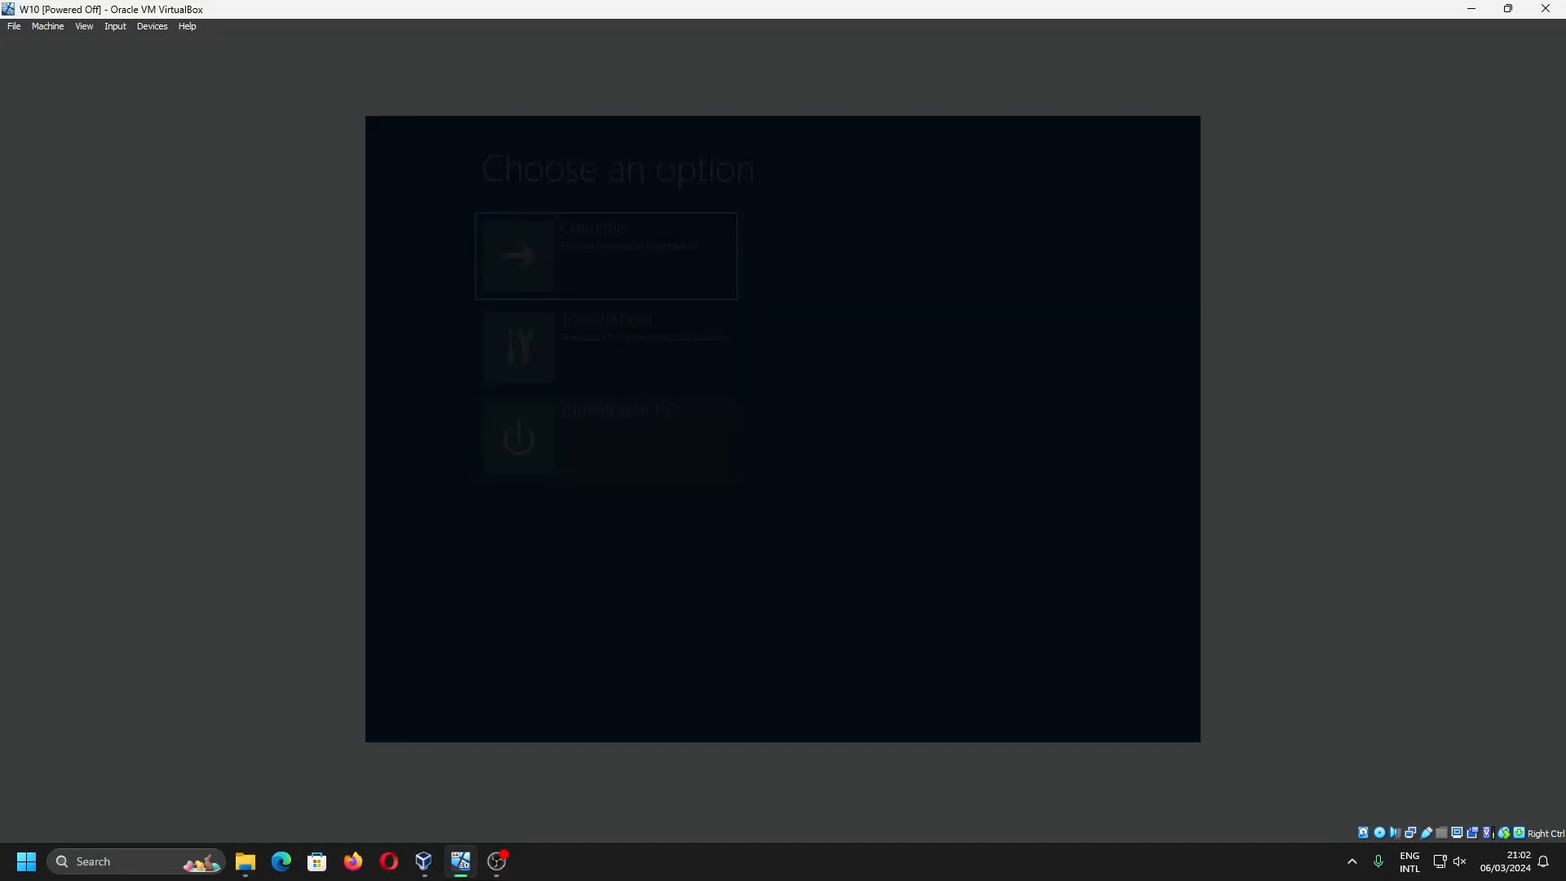